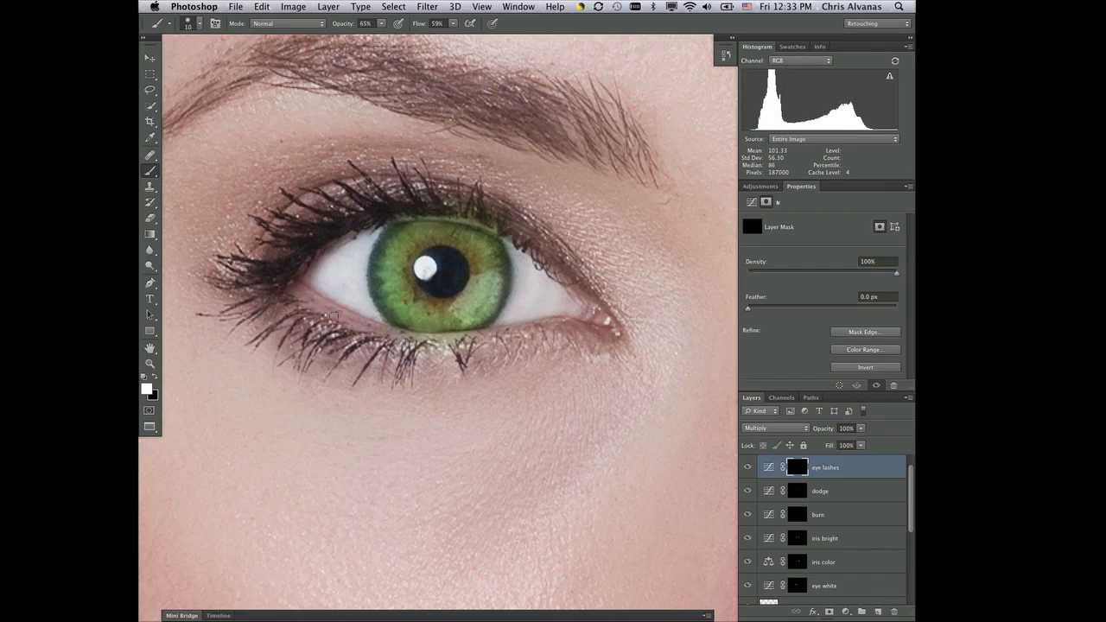
# Step: Make black the foreground colour and set the brush to 100% opacity and 100% flow
pyautogui.press('x')
pyautogui.click(381, 29)
pyautogui.moveTo(383, 35); pyautogui.dragTo(493, 34)
pyautogui.click(453, 23)
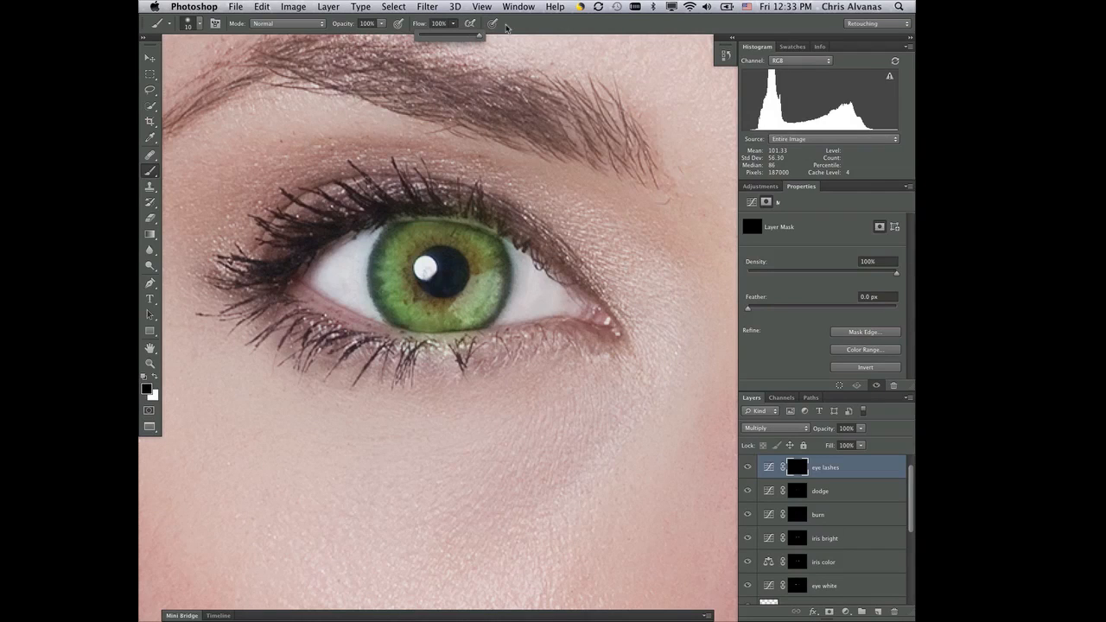
pyautogui.click(507, 28)
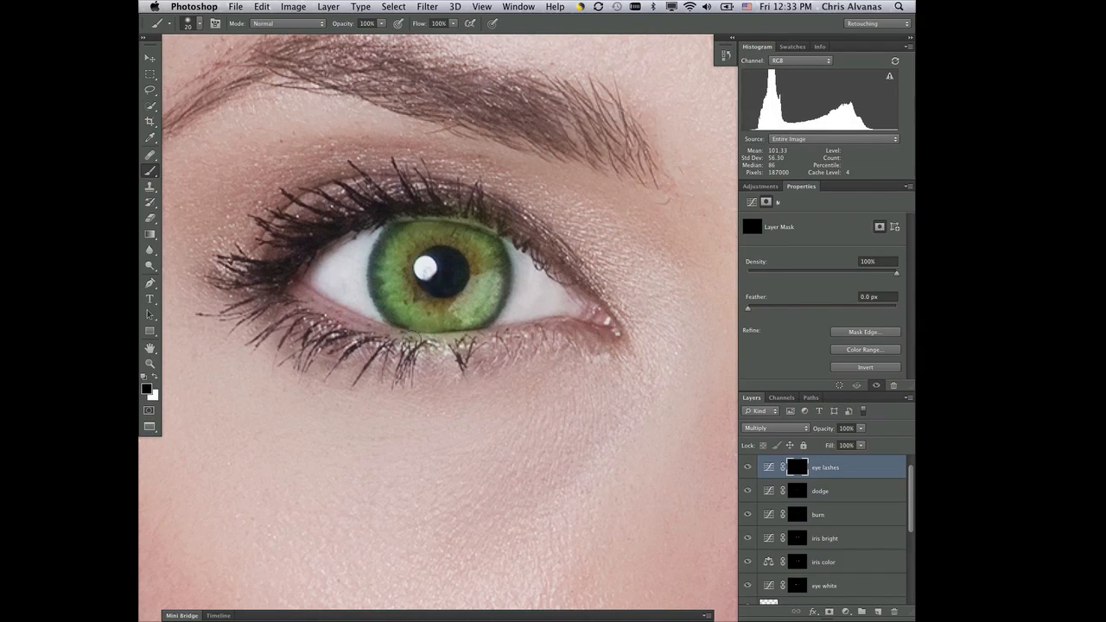
# Step: Select the outer lower lashes by painting over them in Quick Mask mode with a 35 px brush, including a margin of surrounding skin
pyautogui.press(']')
pyautogui.press(']')
pyautogui.press(']')
pyautogui.press(']')
pyautogui.press(']')
pyautogui.press('q')
pyautogui.moveTo(292, 303)
pyautogui.mouseDown()
pyautogui.moveTo(254, 339)
pyautogui.moveTo(318, 313)
pyautogui.moveTo(284, 385)
pyautogui.moveTo(374, 334)
pyautogui.moveTo(364, 395)
pyautogui.moveTo(415, 351)
pyautogui.moveTo(400, 371)
pyautogui.moveTo(391, 340)
pyautogui.moveTo(333, 308)
pyautogui.moveTo(317, 282)
pyautogui.moveTo(415, 327)
pyautogui.moveTo(288, 279)
pyautogui.moveTo(221, 335)
pyautogui.moveTo(304, 337)
pyautogui.moveTo(309, 378)
pyautogui.moveTo(331, 407)
pyautogui.moveTo(421, 361)
pyautogui.mouseUp()
pyautogui.press('q')
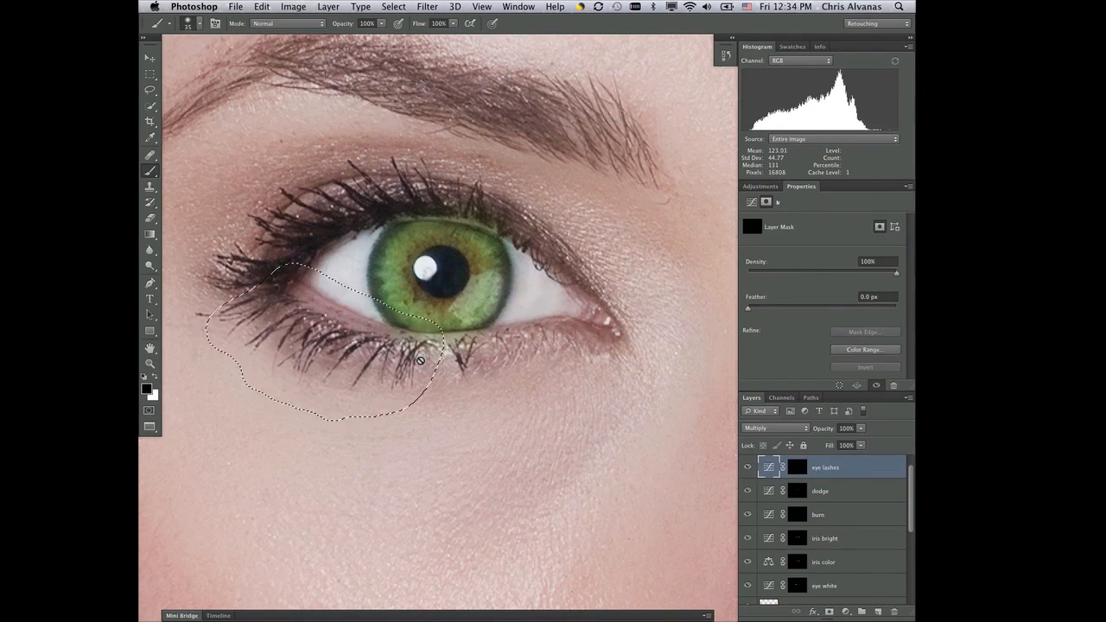
# Step: Copy the selected lashes merged from all visible layers and paste them as a new layer
pyautogui.click(262, 7)
pyautogui.click(290, 110)
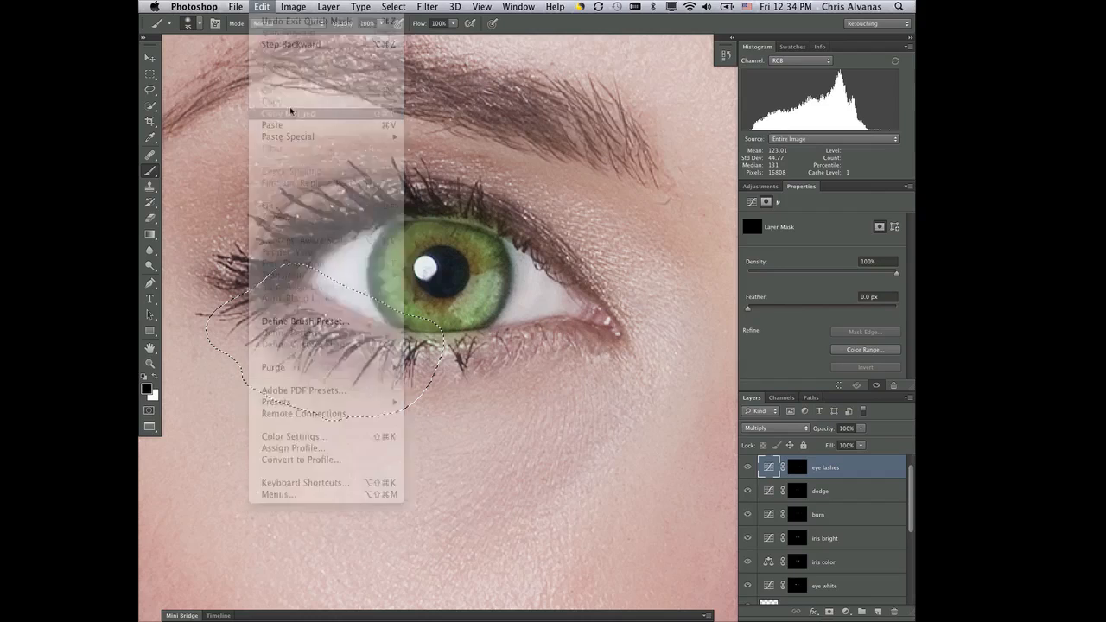
pyautogui.press('super+v')
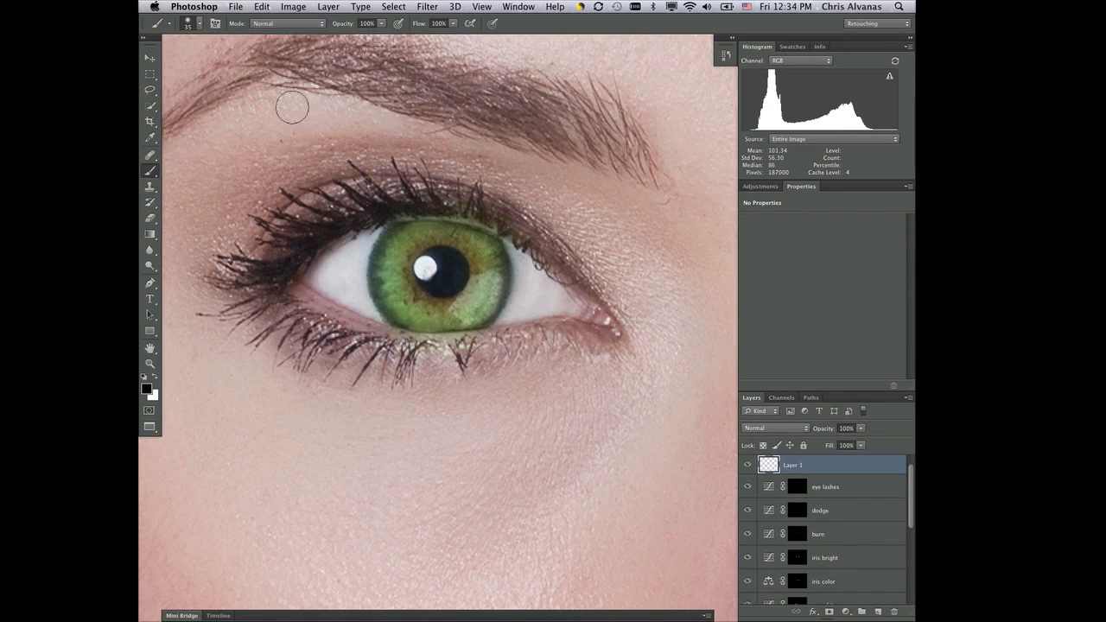
# Step: Move the pasted lashes below the inner half of the eye and rotate them about -35.4° with Free Transform
pyautogui.press('v')
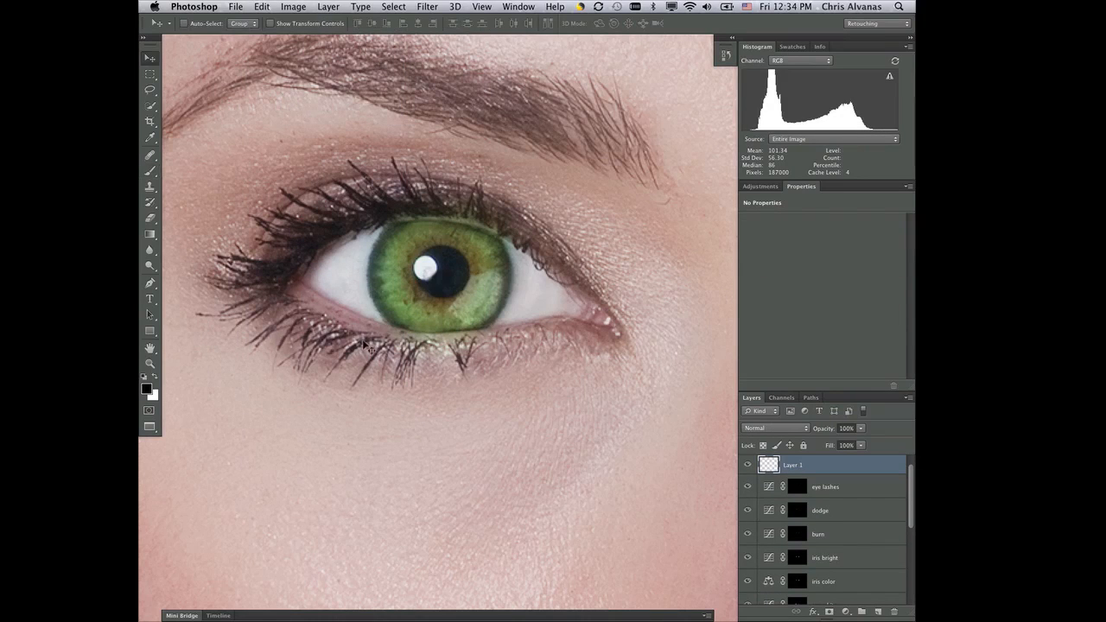
pyautogui.moveTo(367, 350); pyautogui.dragTo(583, 385)
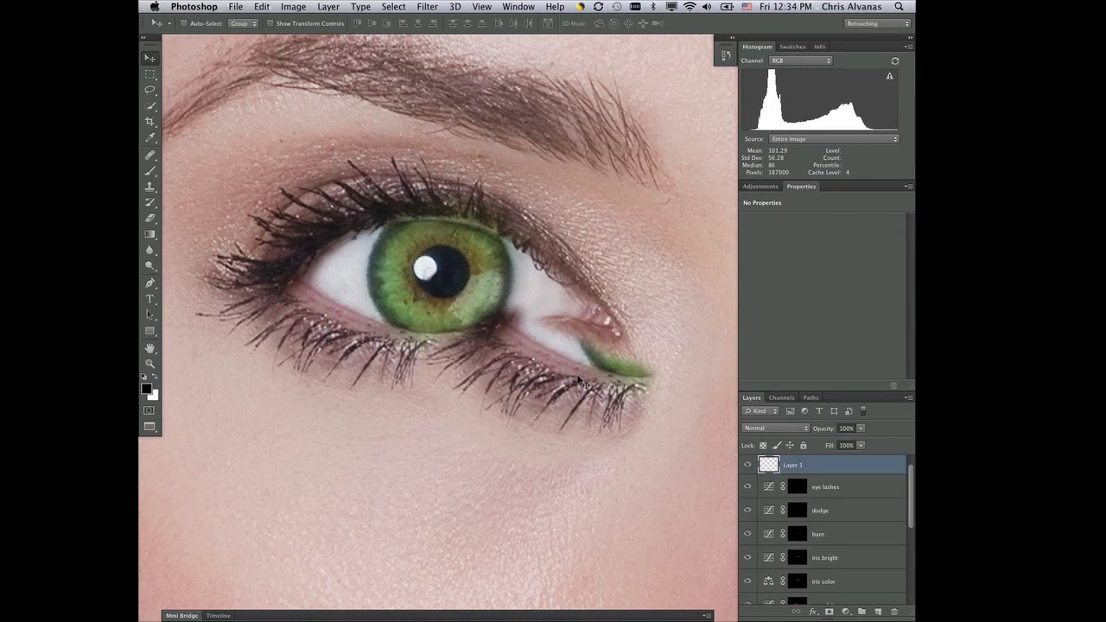
pyautogui.press('super+t')
pyautogui.moveTo(689, 265); pyautogui.dragTo(597, 169)
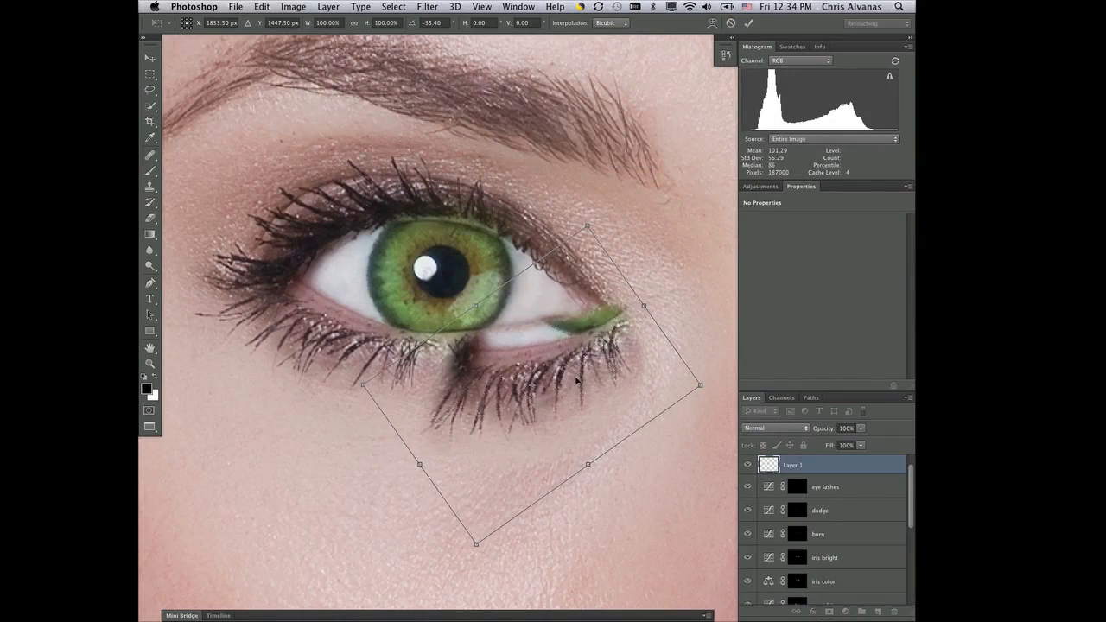
pyautogui.moveTo(559, 381); pyautogui.dragTo(513, 379)
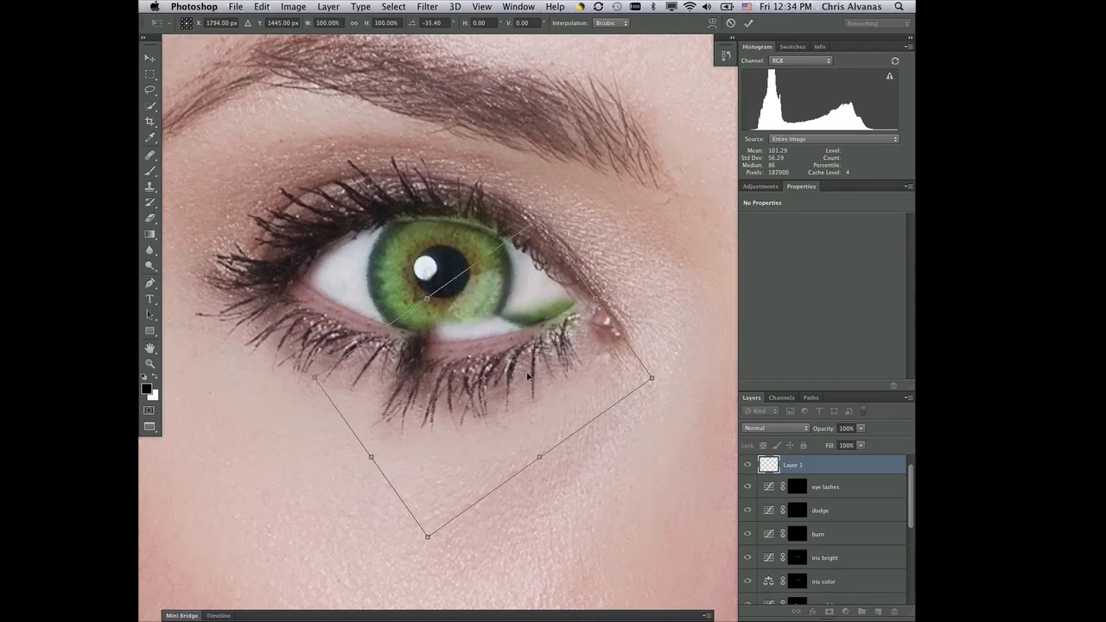
# Step: Lower the lash layer's opacity to 58% and align it with the lower lid, adjusting the rotation to about -32.9°
pyautogui.click(860, 430)
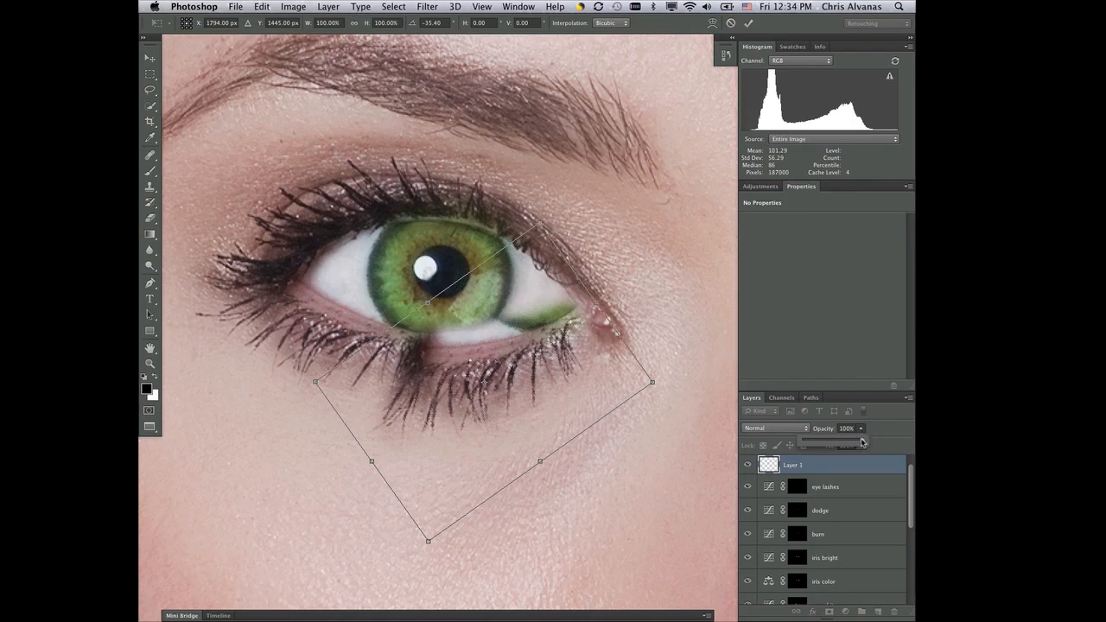
pyautogui.moveTo(862, 443); pyautogui.dragTo(834, 431)
pyautogui.moveTo(512, 401); pyautogui.dragTo(542, 373)
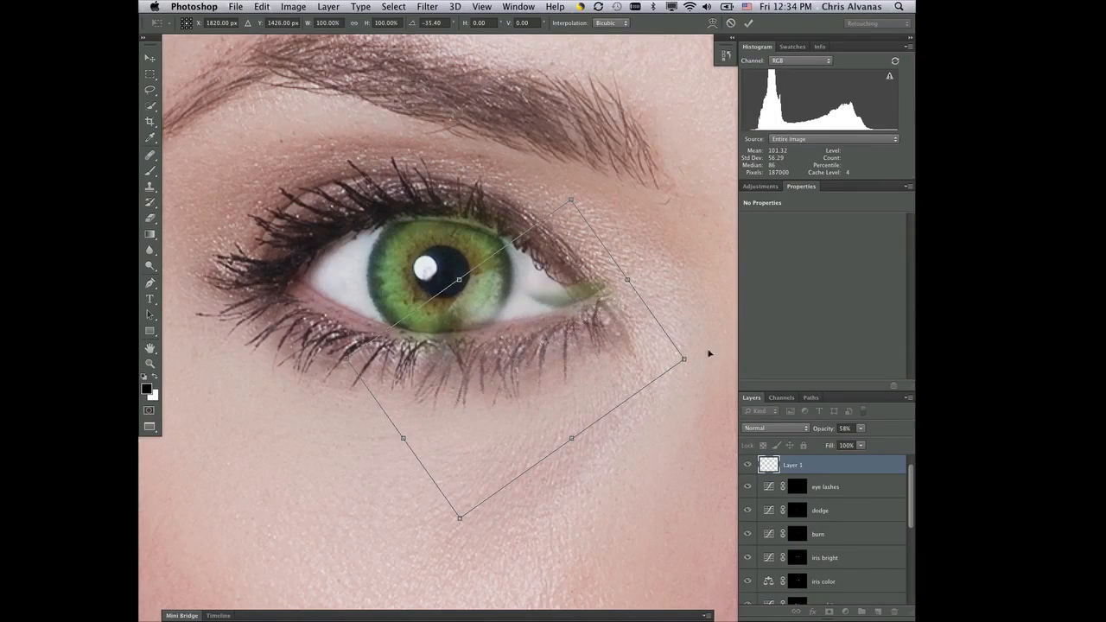
pyautogui.moveTo(699, 355); pyautogui.dragTo(695, 360)
pyautogui.moveTo(569, 348); pyautogui.dragTo(571, 351)
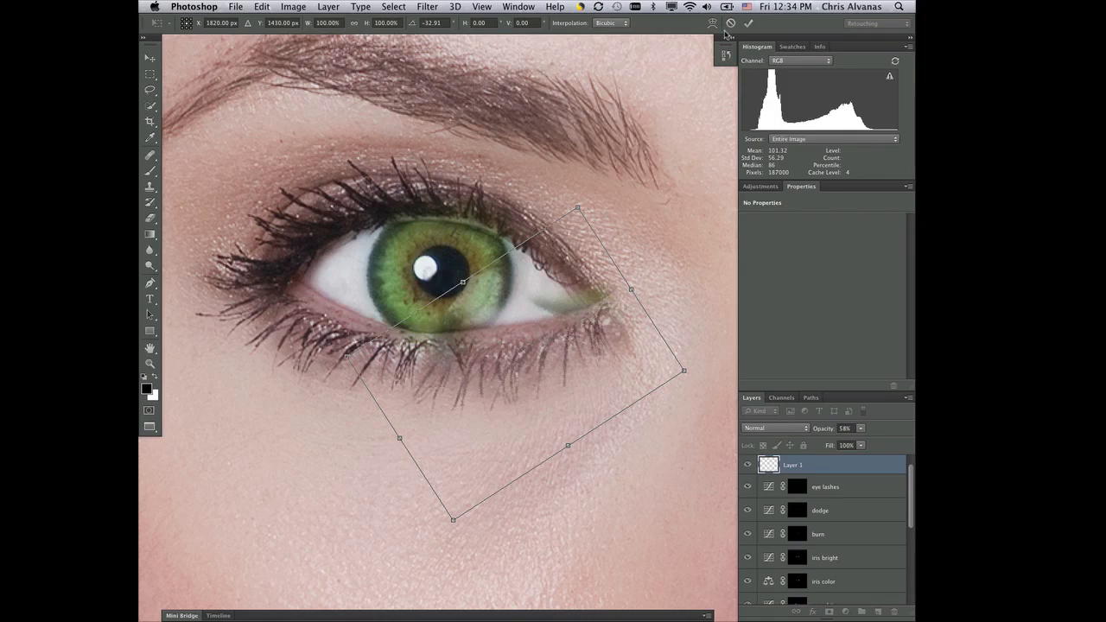
# Step: Warp the pasted lashes' edge inward near the inner corner of the eye and apply the transform
pyautogui.click(861, 431)
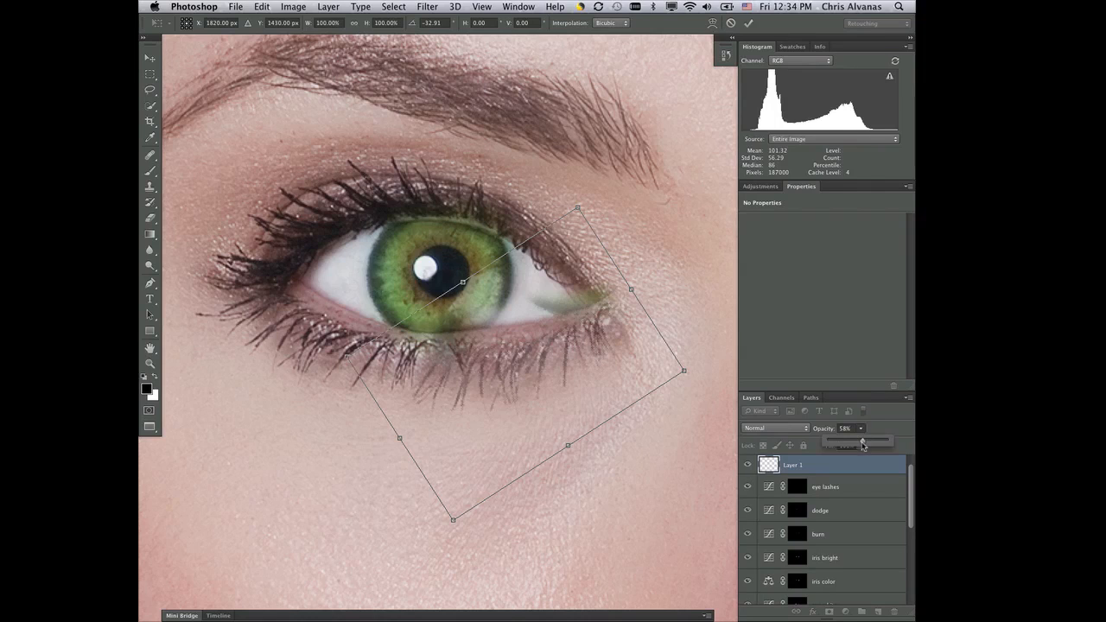
pyautogui.click(712, 23)
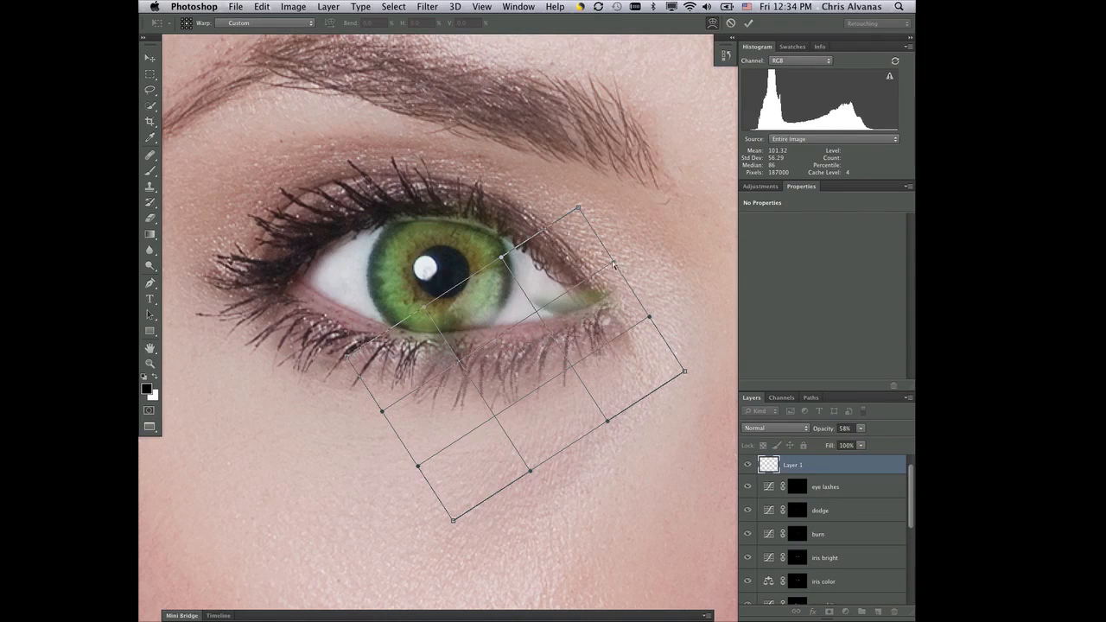
pyautogui.moveTo(614, 265); pyautogui.dragTo(594, 264)
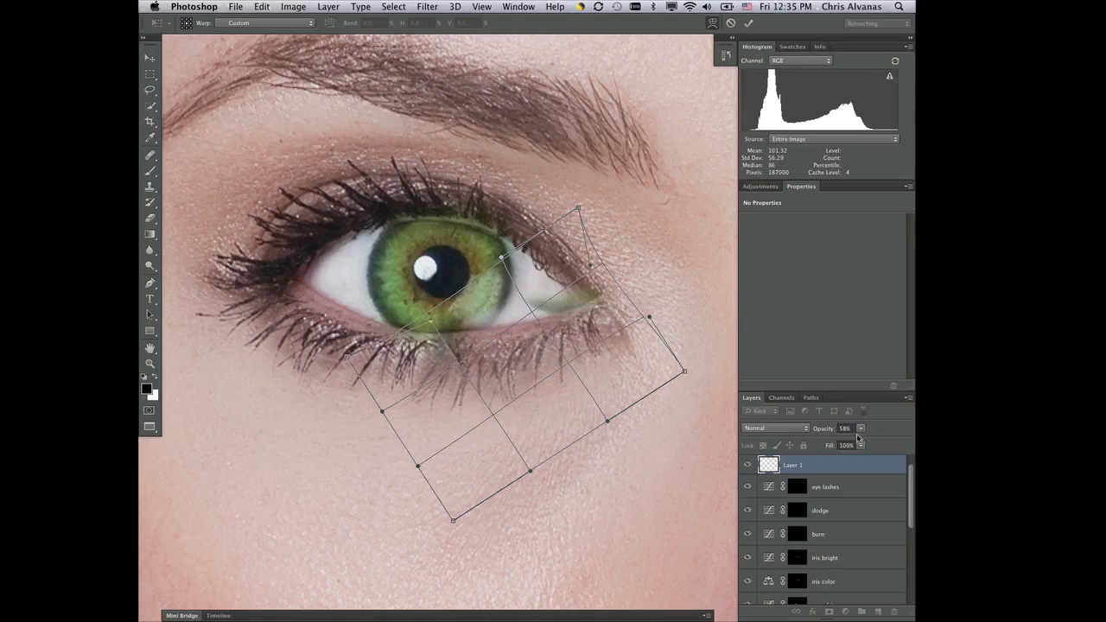
pyautogui.press('Return')
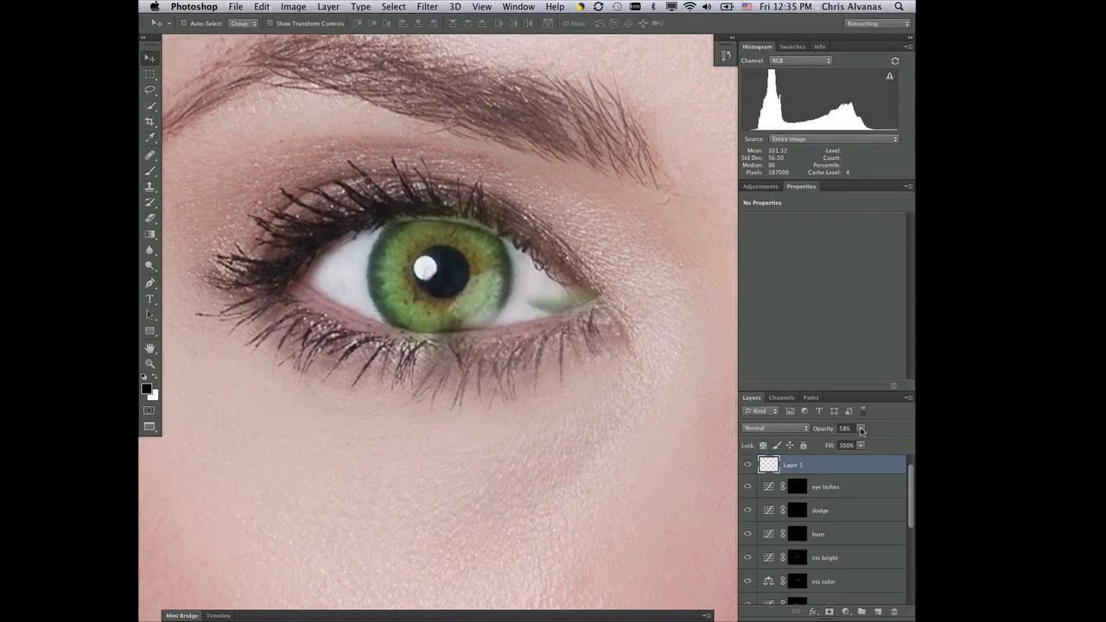
# Step: Restore the pasted lash layer's opacity to 100% and hide it with a black layer mask
pyautogui.click(862, 430)
pyautogui.moveTo(865, 443); pyautogui.dragTo(902, 443)
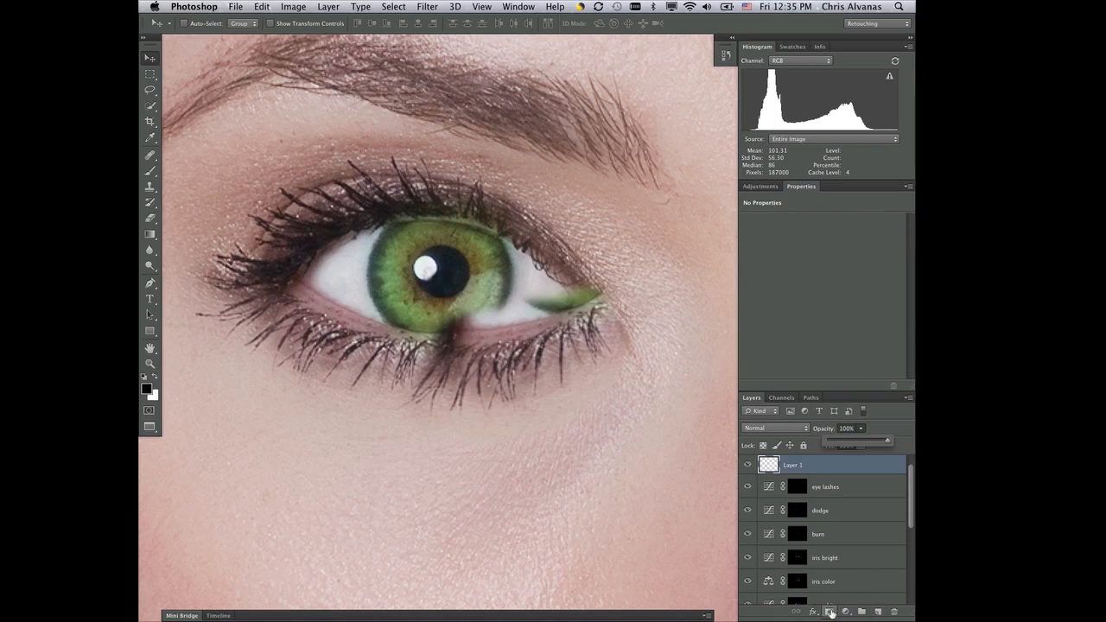
pyautogui.keyDown('alt'); pyautogui.click(831, 612); pyautogui.keyUp('alt')
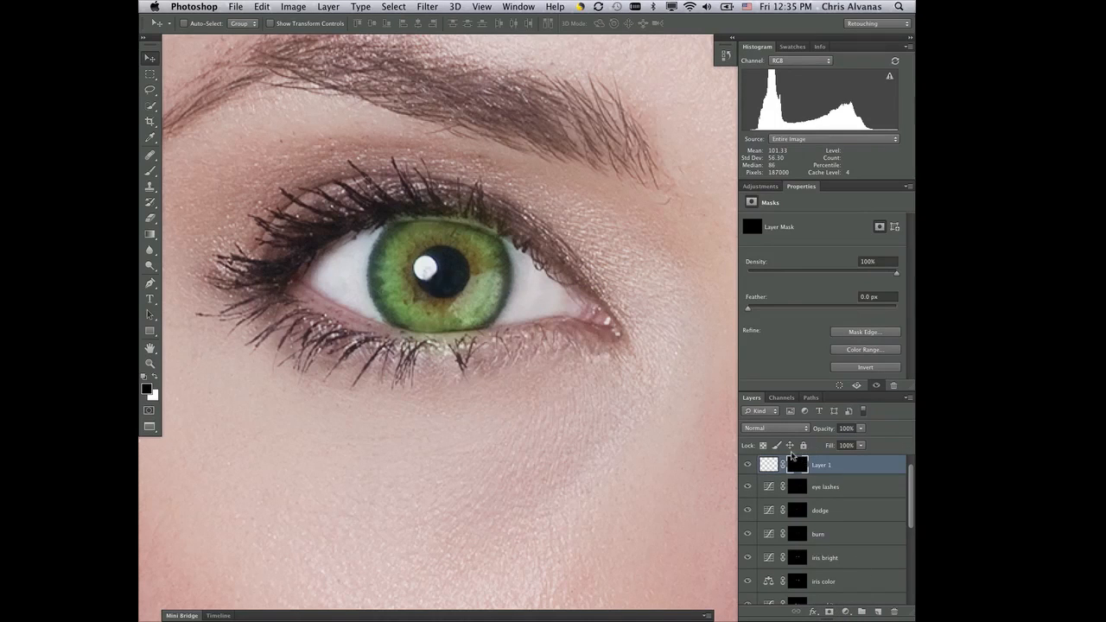
# Step: Reveal the pasted lashes along the inner lower lid by painting white on the mask at 66% opacity and 65% flow
pyautogui.press('b')
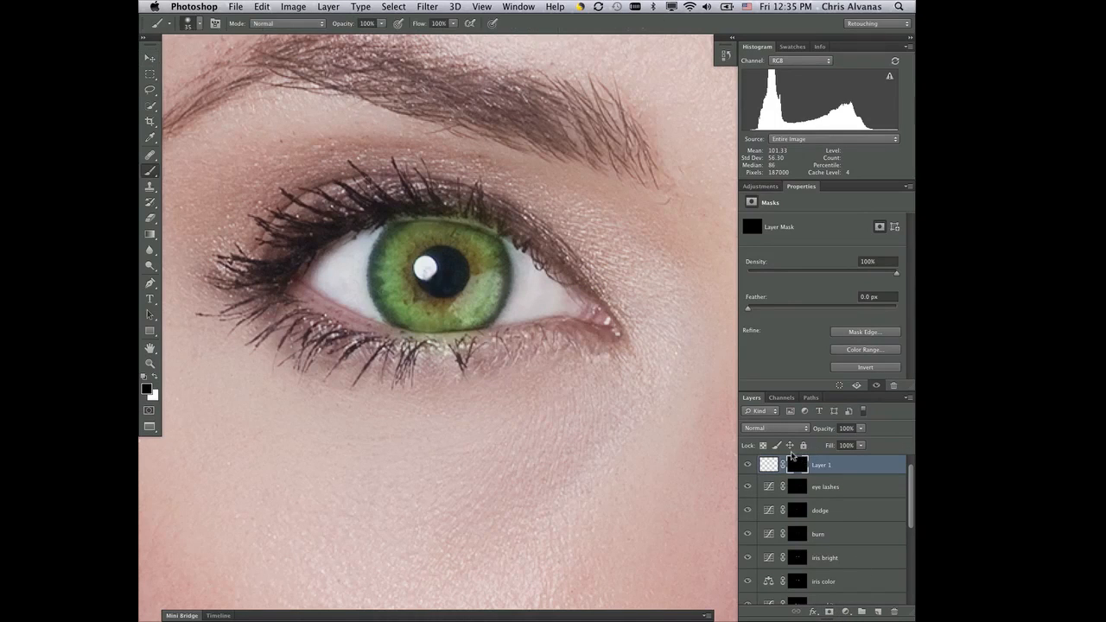
pyautogui.press('x')
pyautogui.click(453, 23)
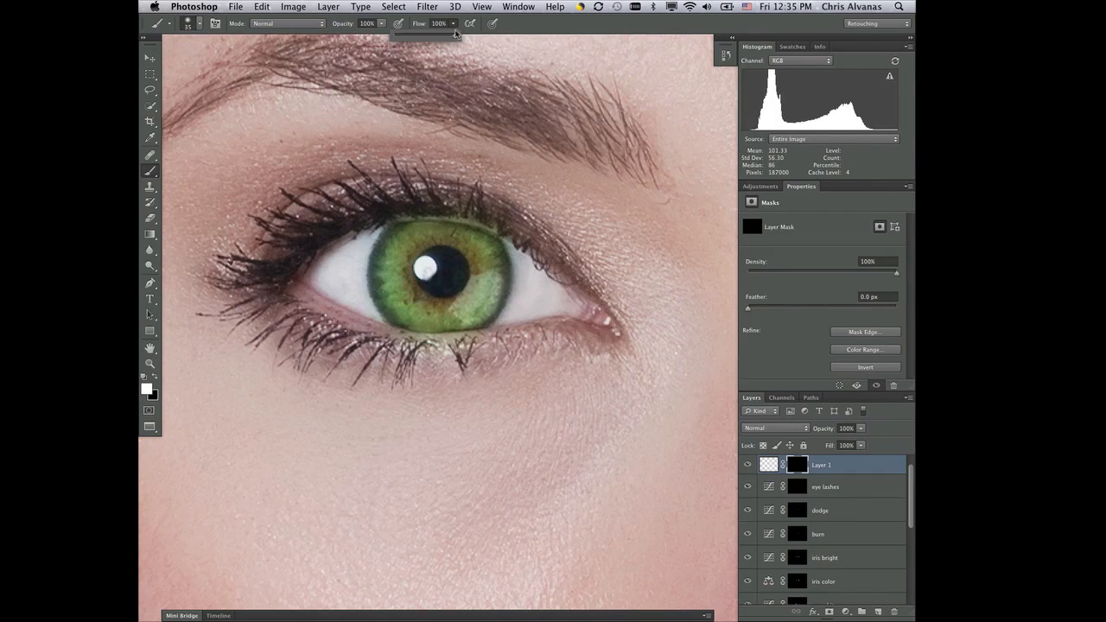
pyautogui.moveTo(456, 33); pyautogui.dragTo(366, 35)
pyautogui.click(384, 24)
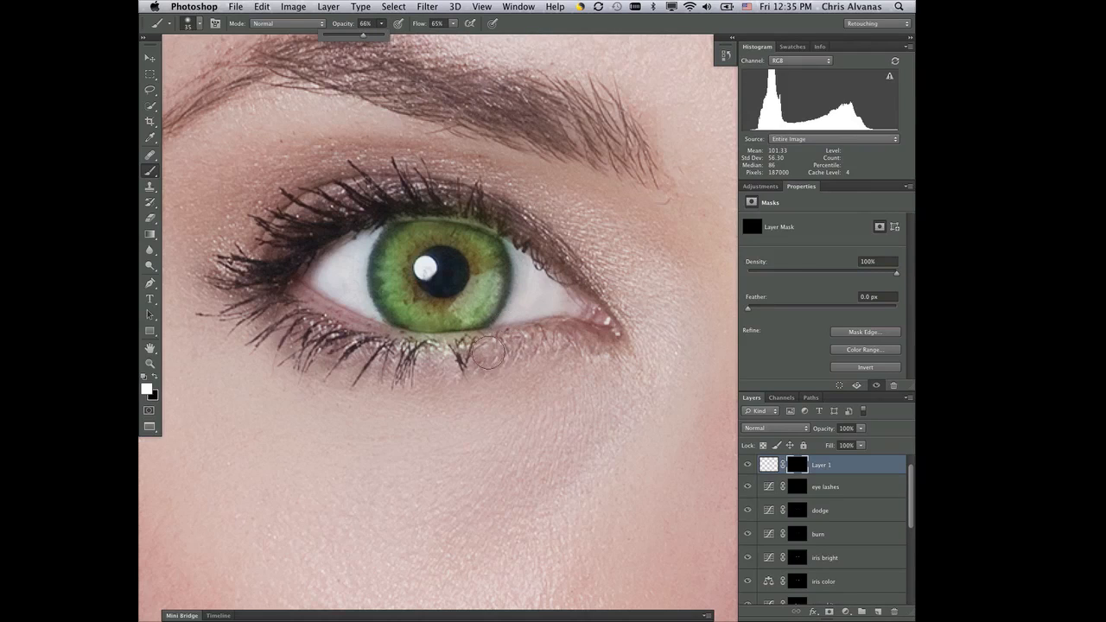
pyautogui.moveTo(489, 353); pyautogui.dragTo(571, 335)
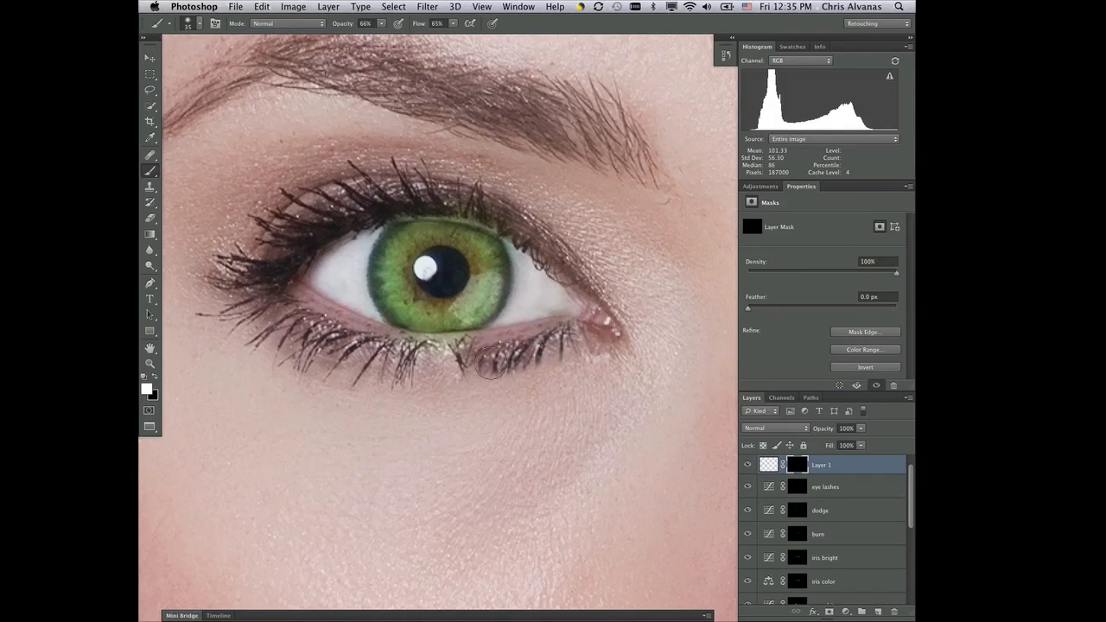
pyautogui.moveTo(491, 363)
pyautogui.mouseDown()
pyautogui.moveTo(548, 356)
pyautogui.moveTo(524, 379)
pyautogui.moveTo(512, 379)
pyautogui.moveTo(593, 353)
pyautogui.moveTo(487, 378)
pyautogui.moveTo(491, 346)
pyautogui.moveTo(533, 359)
pyautogui.moveTo(572, 345)
pyautogui.moveTo(546, 364)
pyautogui.moveTo(570, 345)
pyautogui.mouseUp()
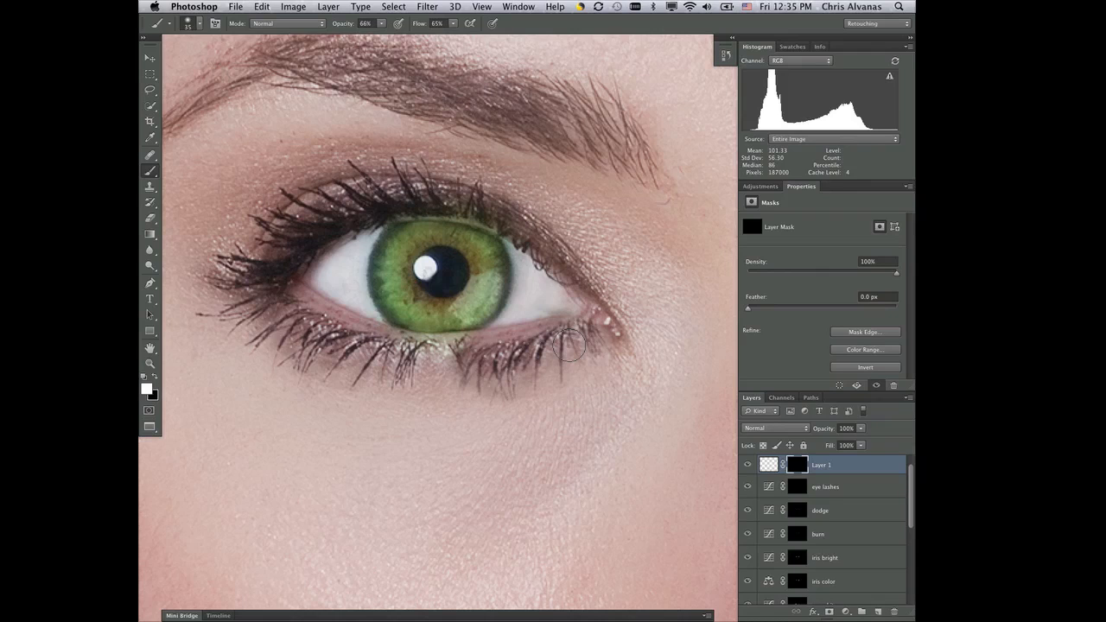
# Step: Clean up the revealed lashes by painting black on the mask around them with a 10 px brush
pyautogui.press('x')
pyautogui.press('[')
pyautogui.press('[')
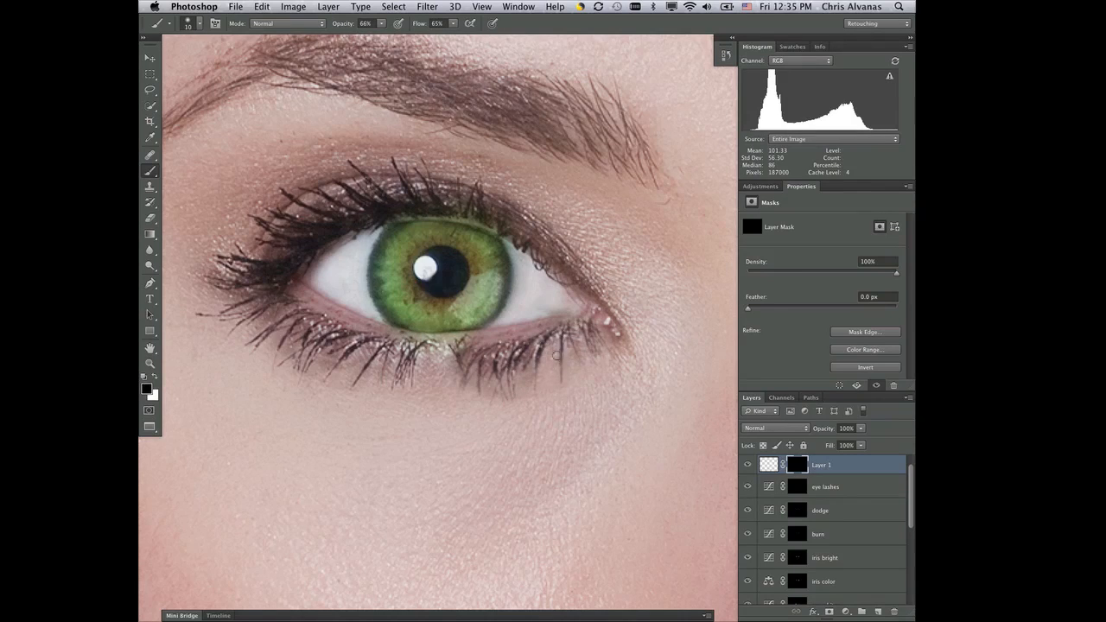
pyautogui.moveTo(531, 360)
pyautogui.mouseDown()
pyautogui.moveTo(529, 377)
pyautogui.moveTo(521, 364)
pyautogui.moveTo(490, 369)
pyautogui.moveTo(486, 386)
pyautogui.moveTo(495, 380)
pyautogui.moveTo(475, 378)
pyautogui.moveTo(469, 357)
pyautogui.moveTo(469, 380)
pyautogui.mouseUp()
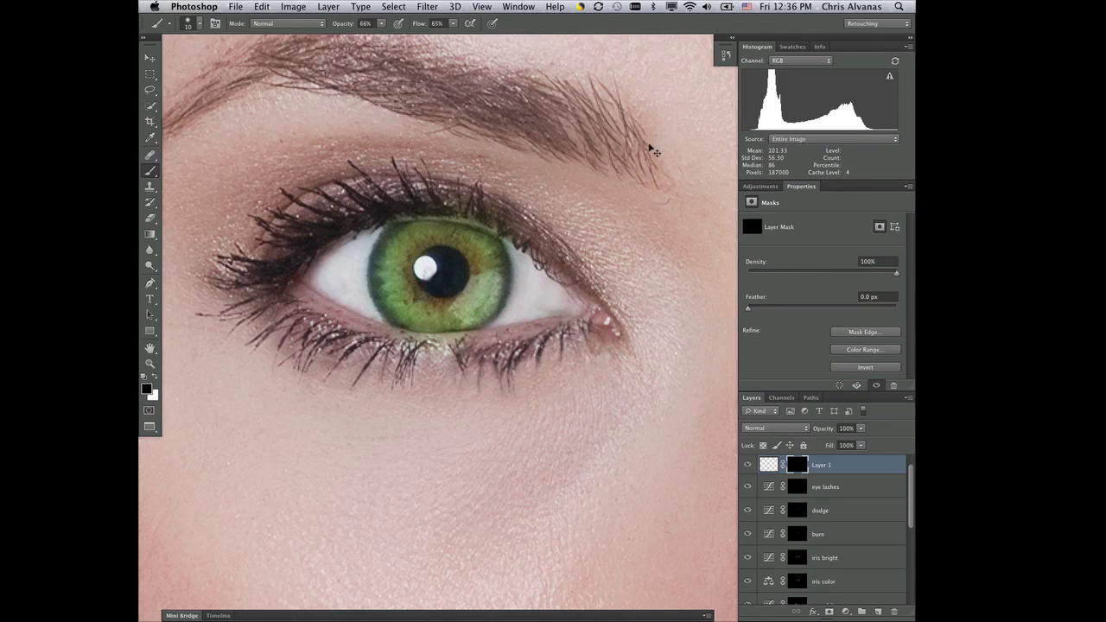
# Step: Warp the masked lash layer to follow the inner lower lid, pulling its lower edge upward, and apply the transform
pyautogui.hotkey('ctrl', 't')
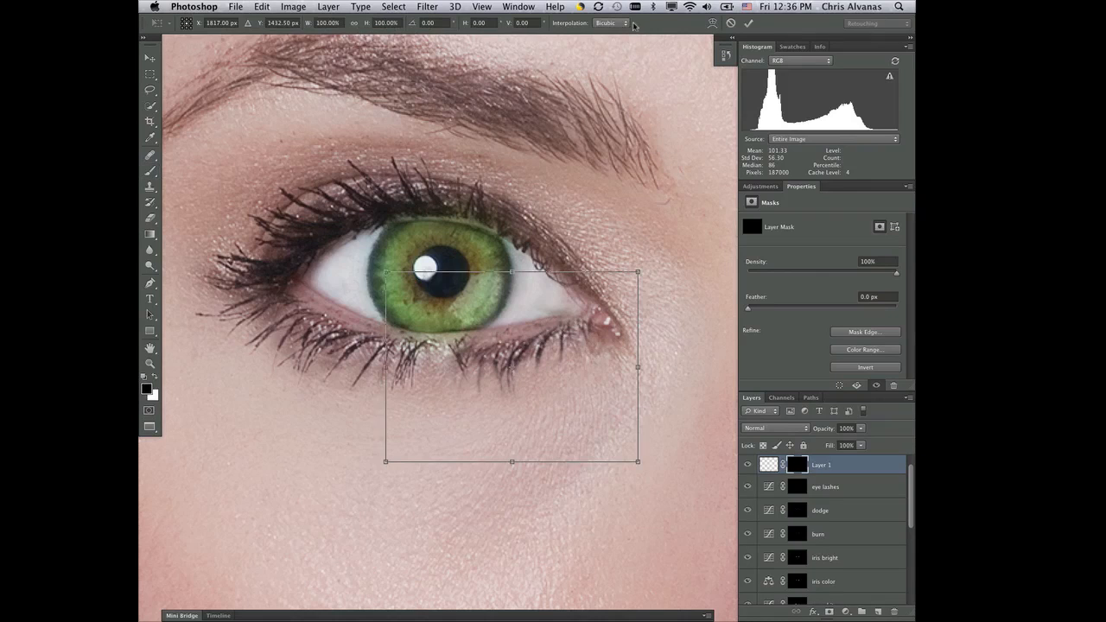
pyautogui.click(711, 24)
pyautogui.moveTo(534, 366); pyautogui.dragTo(529, 362)
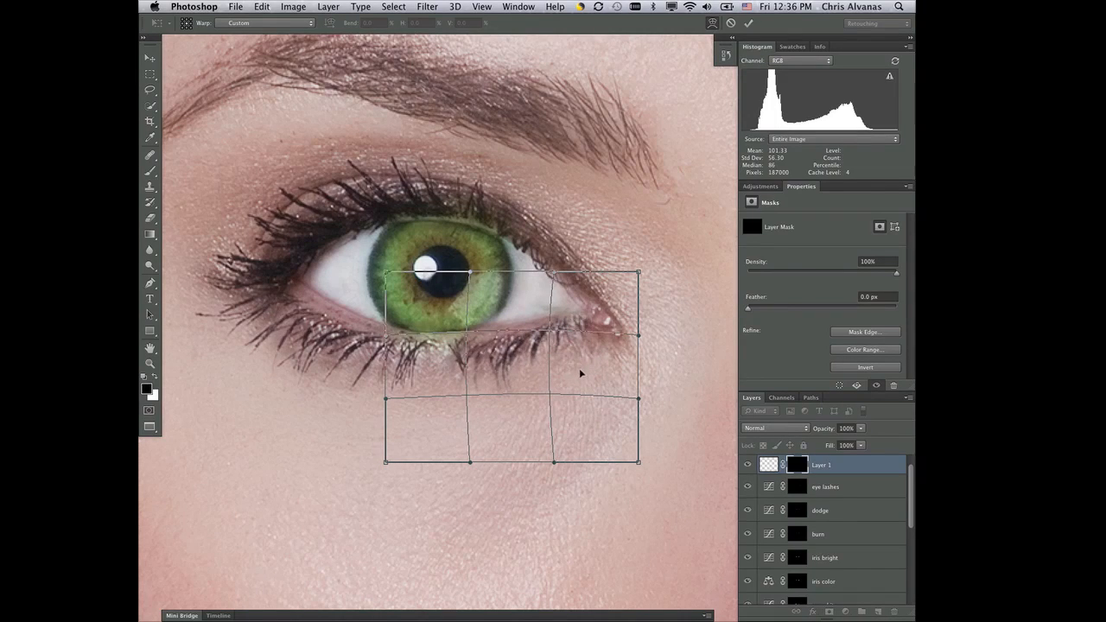
pyautogui.moveTo(579, 369); pyautogui.dragTo(583, 367)
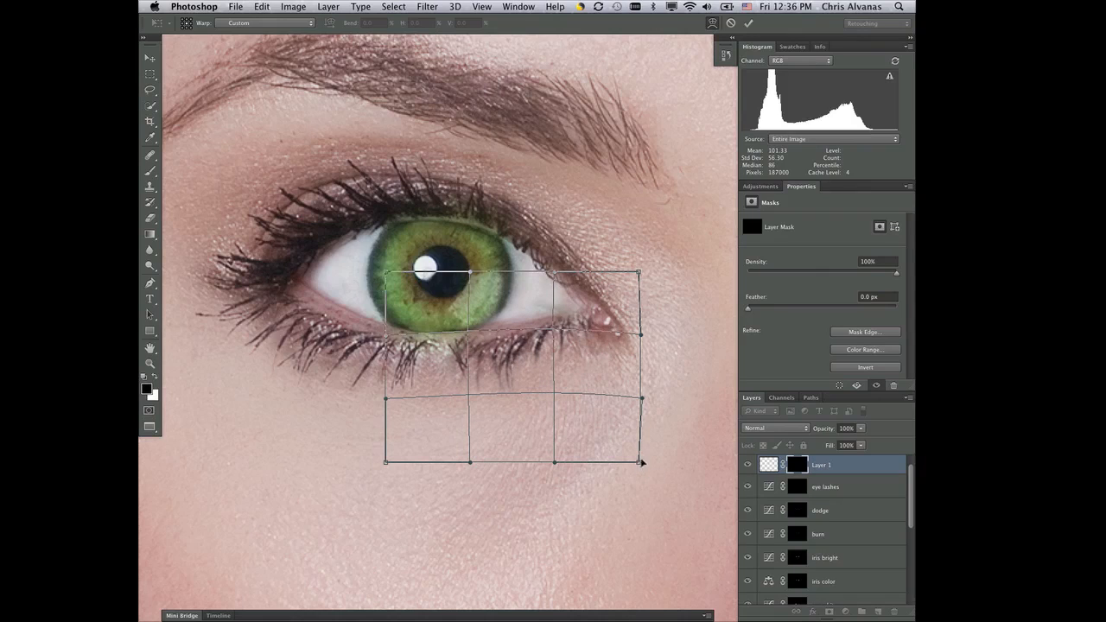
pyautogui.moveTo(641, 462); pyautogui.dragTo(636, 446)
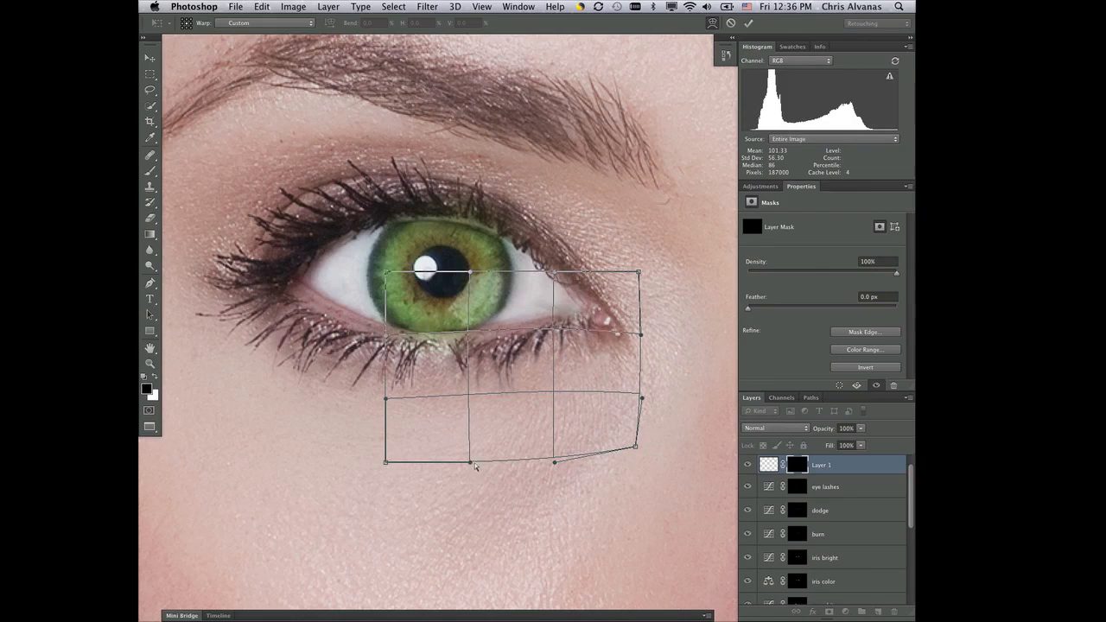
pyautogui.moveTo(474, 462); pyautogui.dragTo(486, 443)
pyautogui.moveTo(584, 318); pyautogui.dragTo(580, 316)
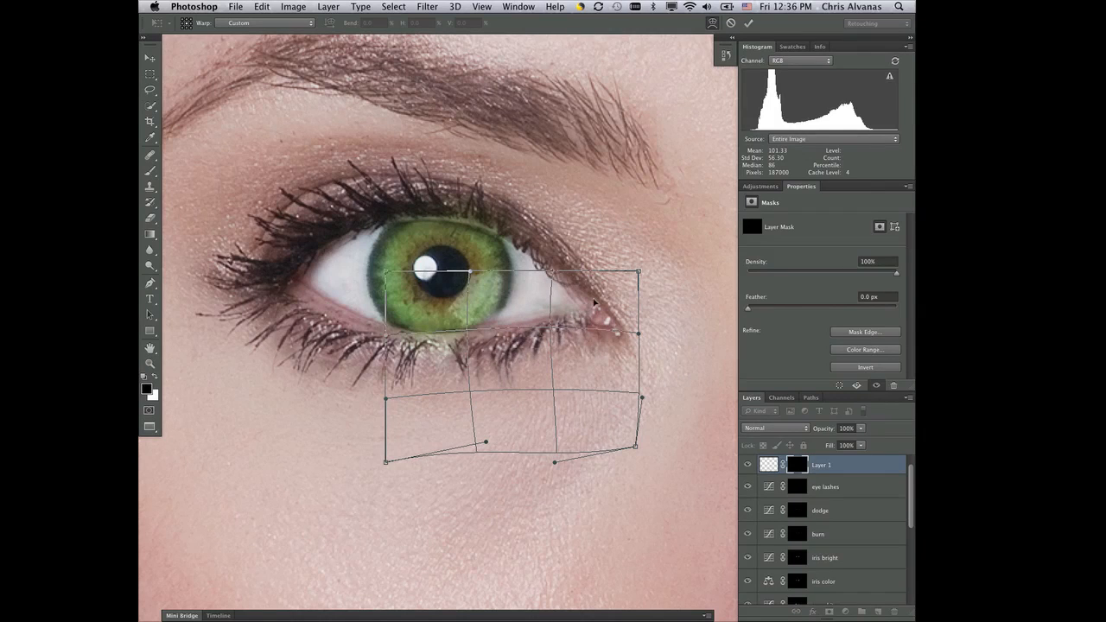
pyautogui.press('Return')
# Step: Return to the Brush tool and set both its opacity and flow to 100%
pyautogui.press('b')
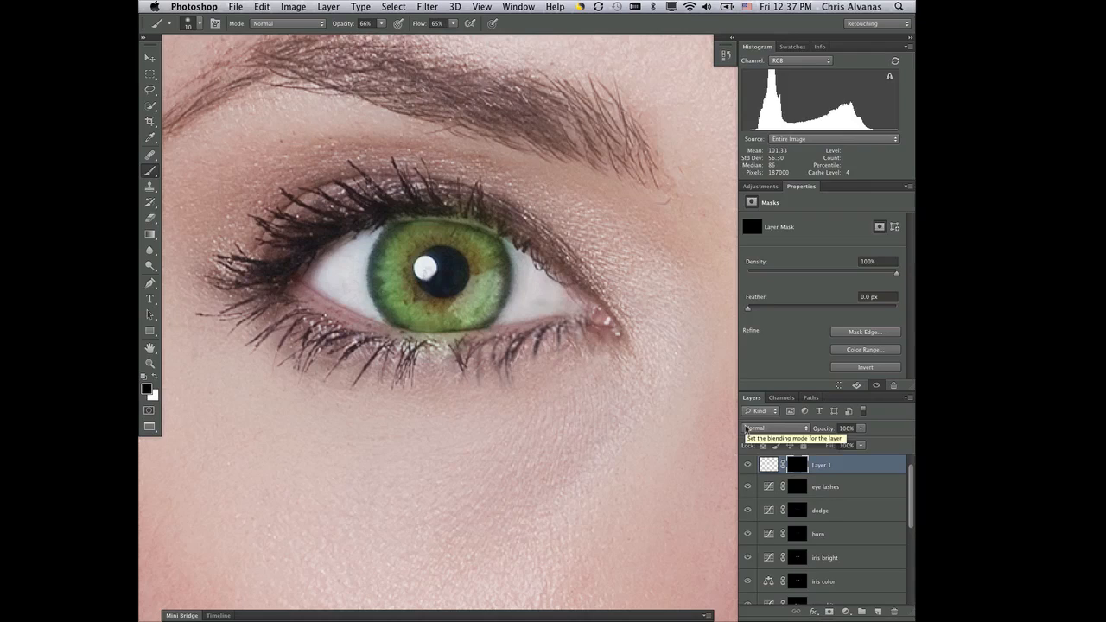
pyautogui.click(381, 24)
pyautogui.moveTo(381, 35); pyautogui.dragTo(512, 32)
pyautogui.click(453, 23)
# Step: Target the lash layer's image and select a smaller patch of outer lower lashes by painting a Quick Mask with a 60 px brush
pyautogui.press('super+2')
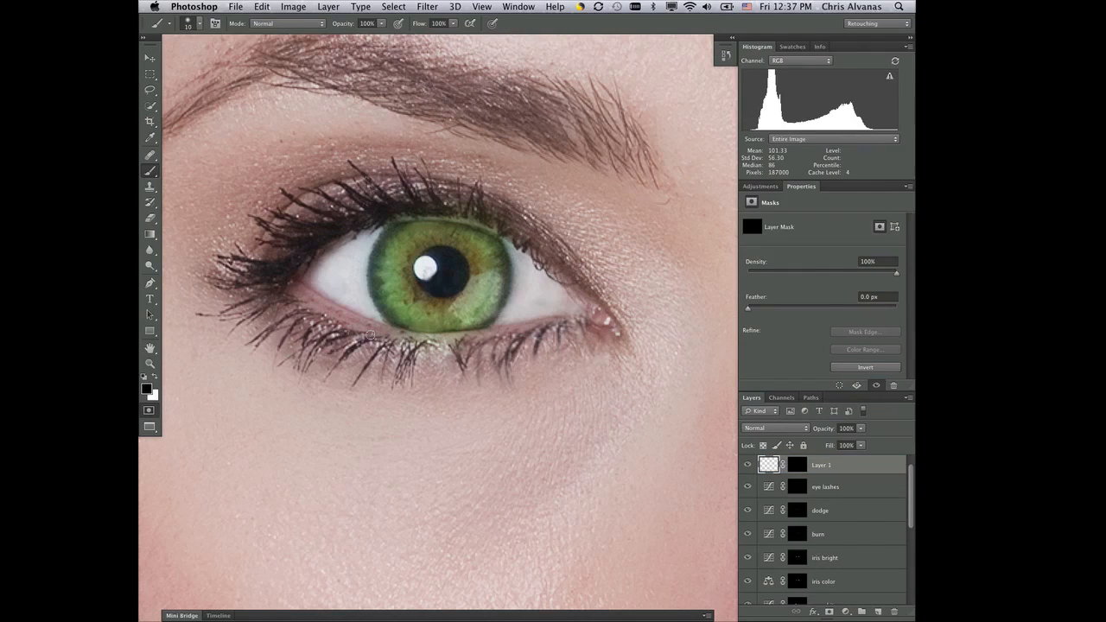
pyautogui.press(']')
pyautogui.press(']')
pyautogui.press(']')
pyautogui.press(']')
pyautogui.press(']')
pyautogui.moveTo(291, 341)
pyautogui.mouseDown()
pyautogui.moveTo(302, 315)
pyautogui.moveTo(294, 361)
pyautogui.moveTo(315, 349)
pyautogui.moveTo(316, 362)
pyautogui.moveTo(339, 365)
pyautogui.moveTo(362, 352)
pyautogui.moveTo(350, 368)
pyautogui.moveTo(298, 328)
pyautogui.moveTo(272, 330)
pyautogui.mouseUp()
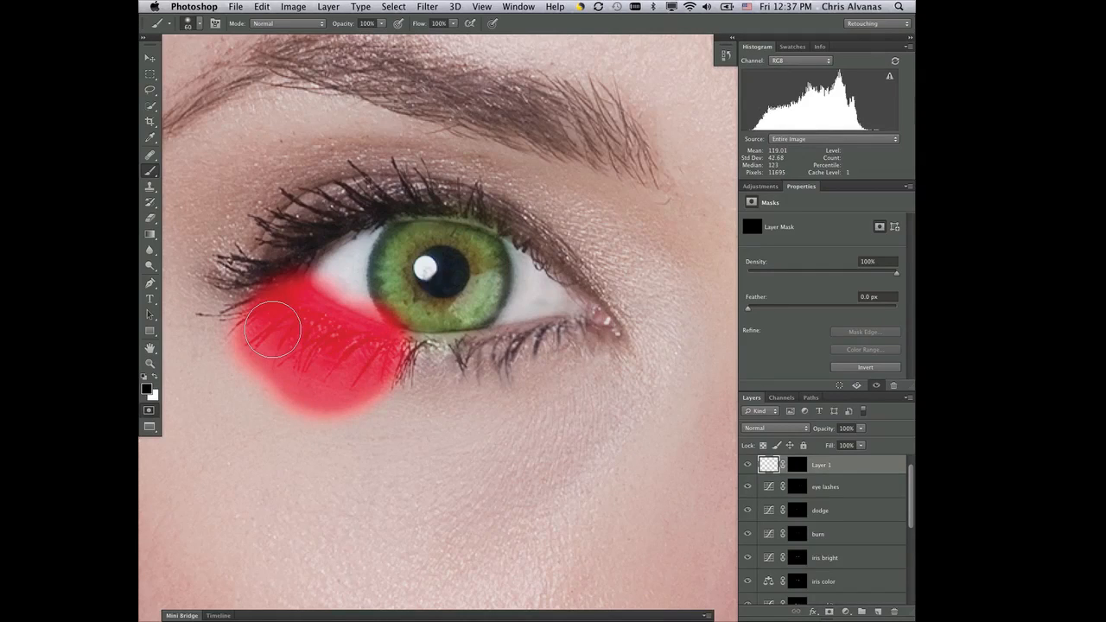
pyautogui.press('q')
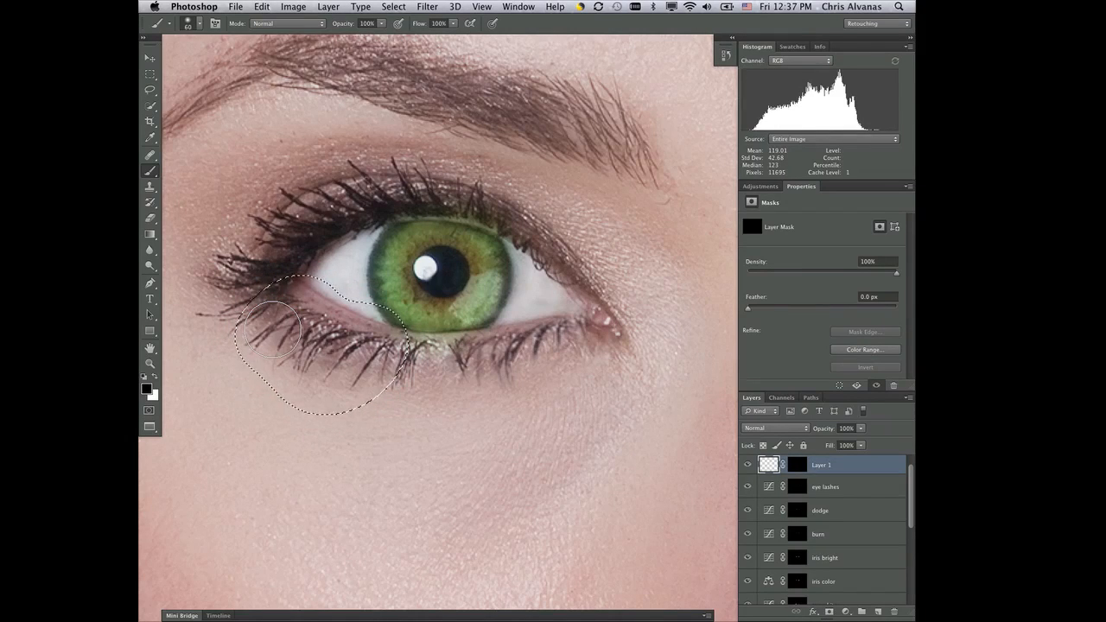
# Step: Copy the selected outer lashes merged from all layers, paste them as a new layer and move them beneath the iris
pyautogui.click(261, 7)
pyautogui.click(297, 114)
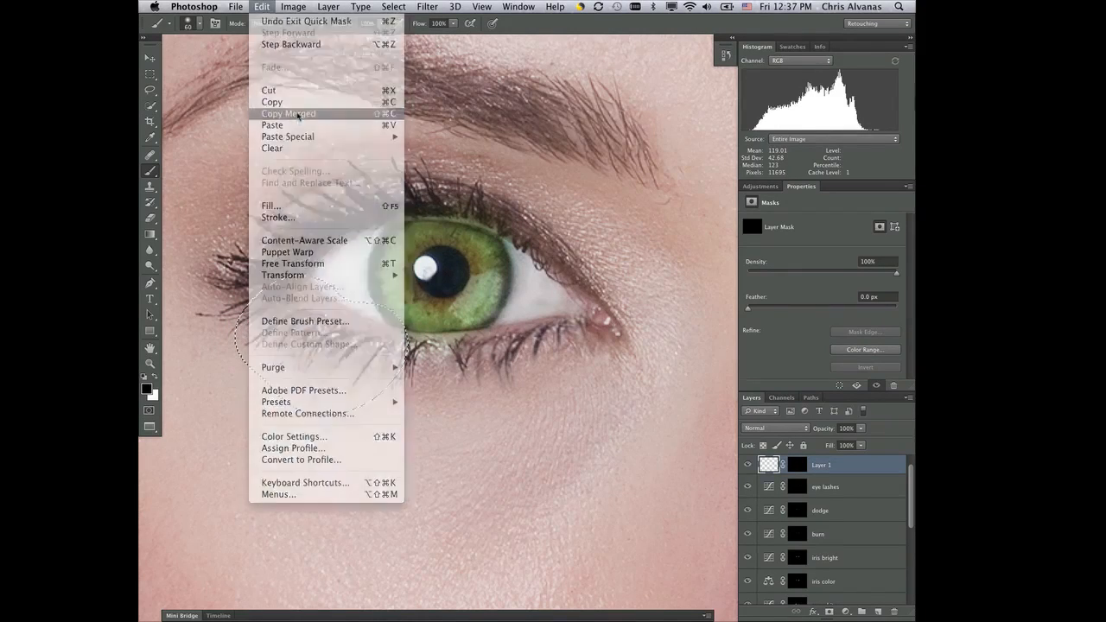
pyautogui.press('super+v')
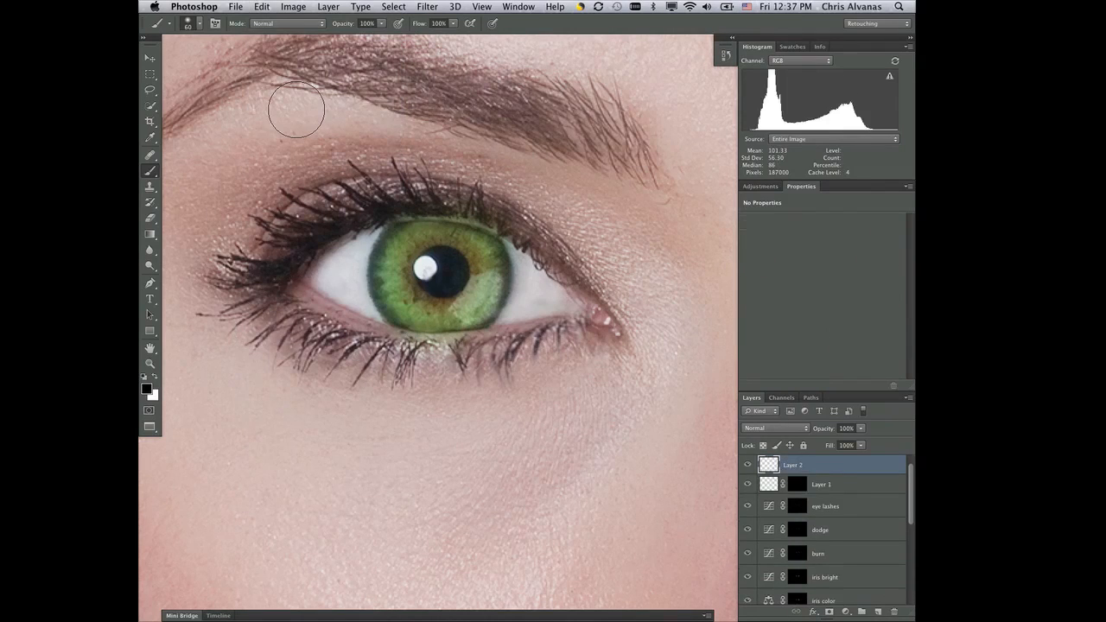
pyautogui.press('v')
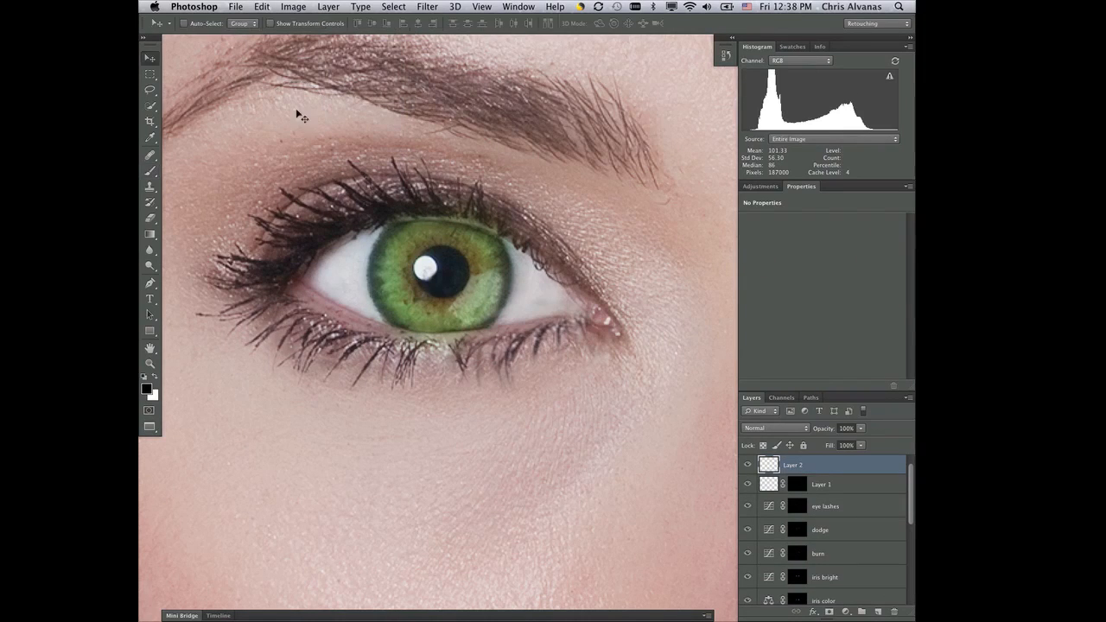
pyautogui.moveTo(350, 356)
pyautogui.mouseDown()
pyautogui.moveTo(403, 370)
pyautogui.moveTo(384, 393)
pyautogui.moveTo(394, 419)
pyautogui.moveTo(441, 398)
pyautogui.moveTo(448, 380)
pyautogui.mouseUp()
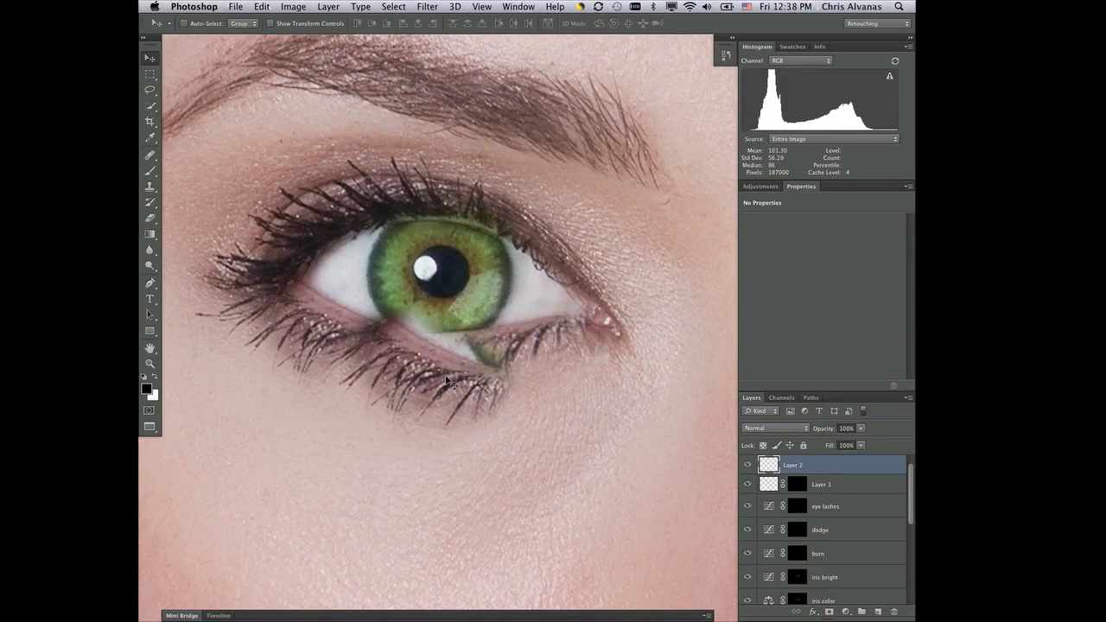
# Step: Rotate the pasted lashes about 21.6° counterclockwise, warp them to follow the lower lid, and apply the transform
pyautogui.hotkey('ctrl', 't')
pyautogui.moveTo(543, 477); pyautogui.dragTo(570, 408)
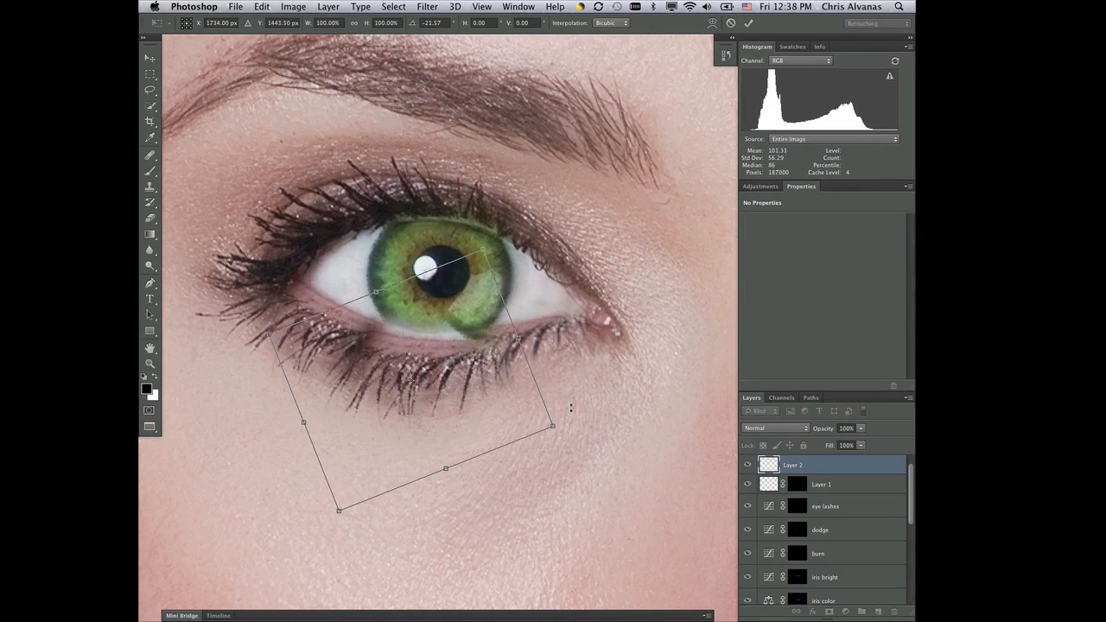
pyautogui.click(712, 22)
pyautogui.moveTo(440, 394); pyautogui.dragTo(444, 381)
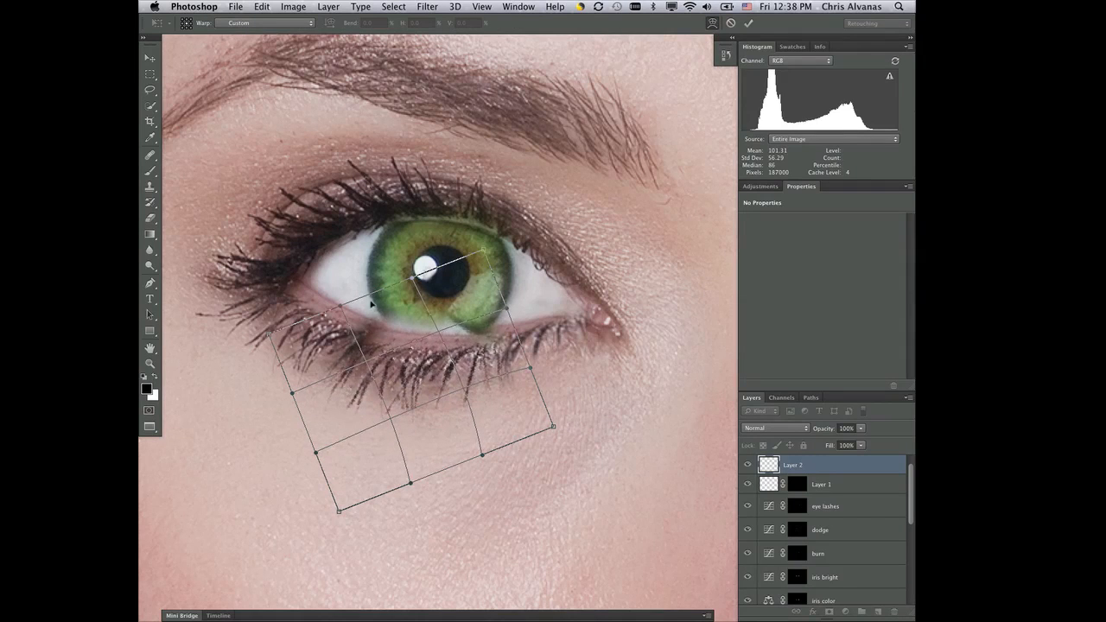
pyautogui.moveTo(340, 309); pyautogui.dragTo(354, 290)
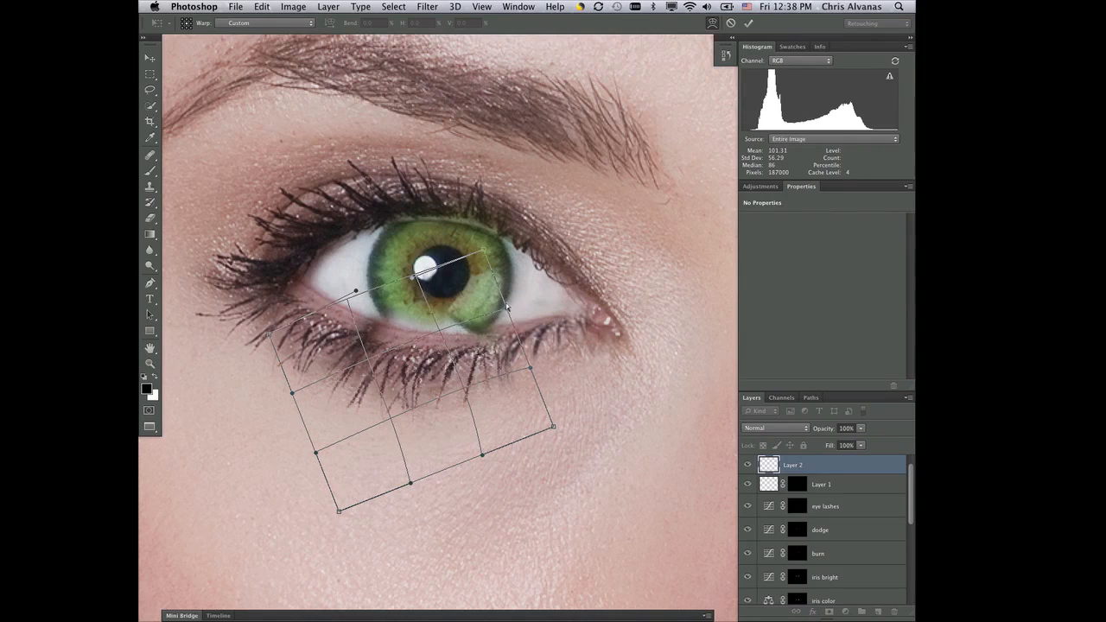
pyautogui.moveTo(506, 302); pyautogui.dragTo(505, 295)
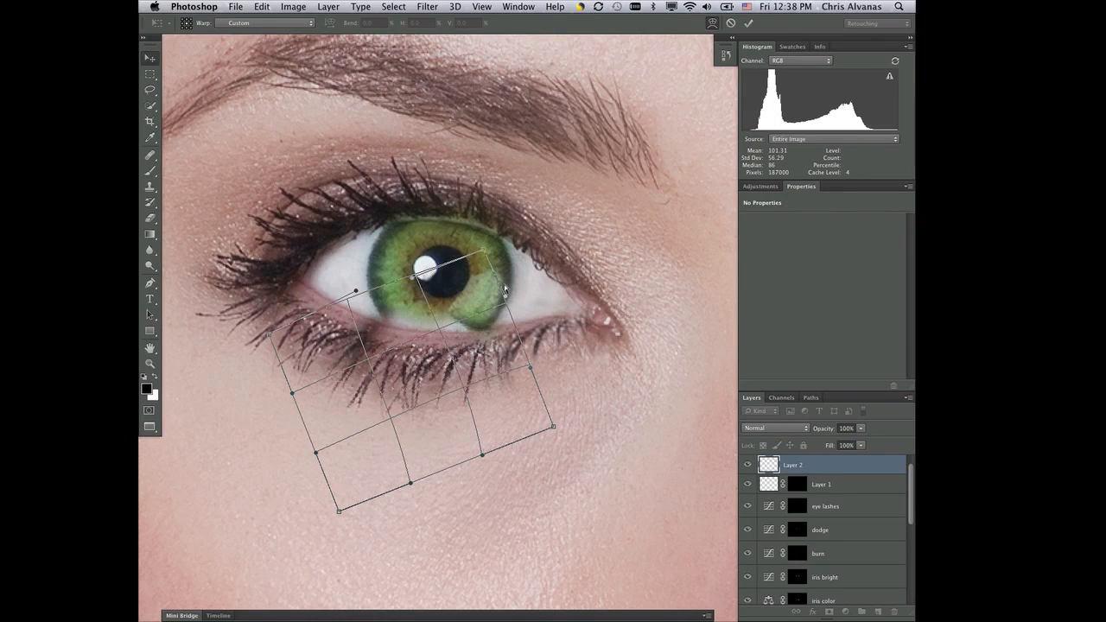
pyautogui.press('Return')
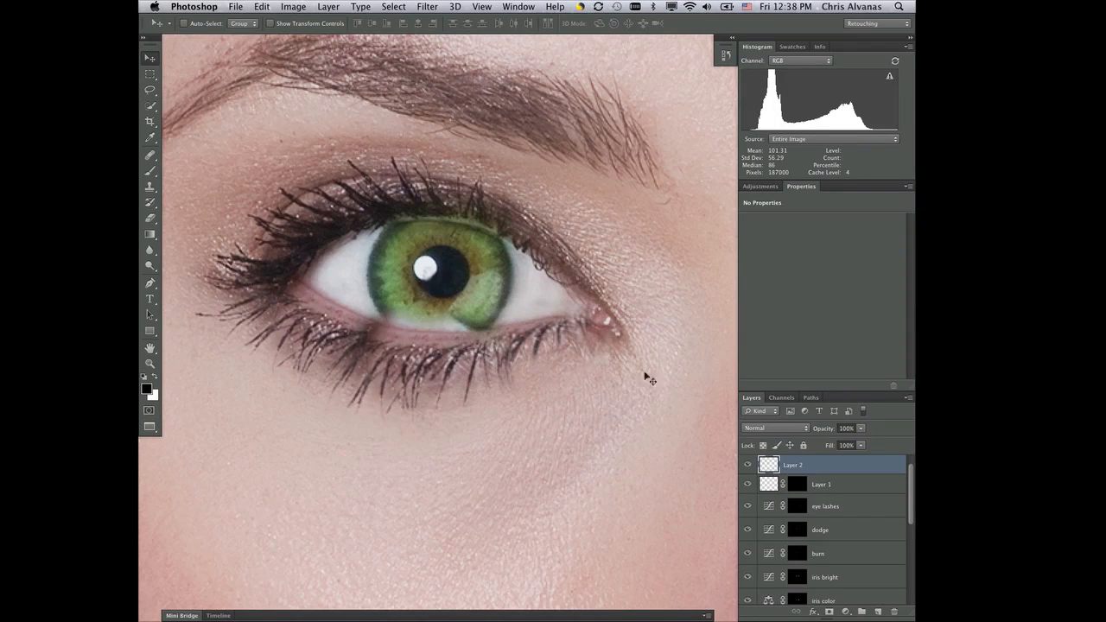
# Step: Hide the new lash layer with a black mask and paint white with a smaller brush to reveal lashes beneath the iris
pyautogui.keyDown('alt'); pyautogui.click(829, 610); pyautogui.keyUp('alt')
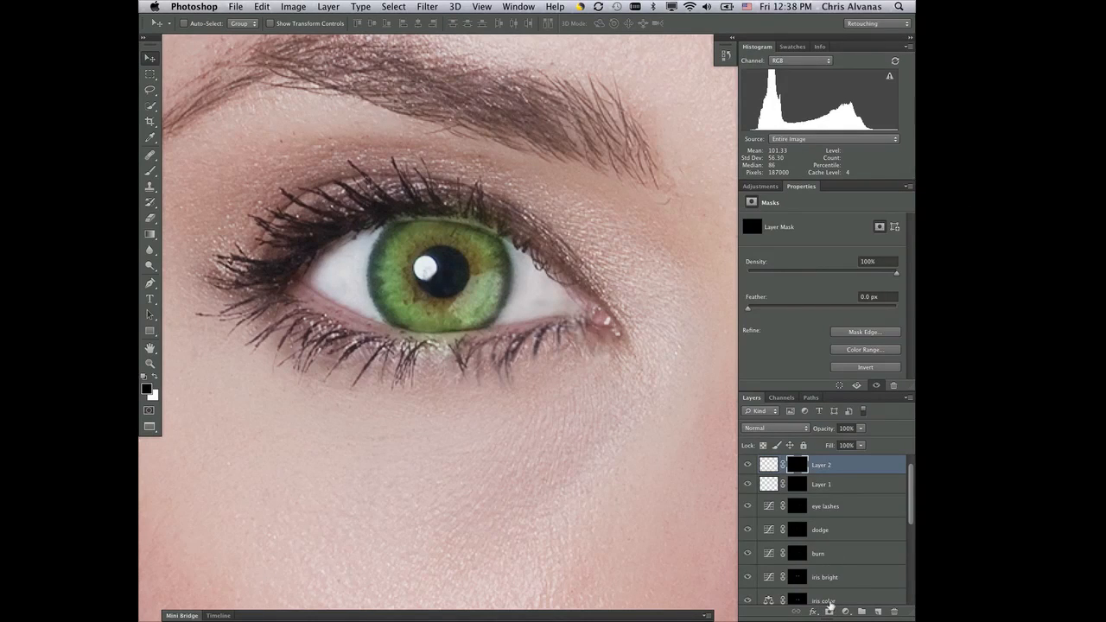
pyautogui.press('b')
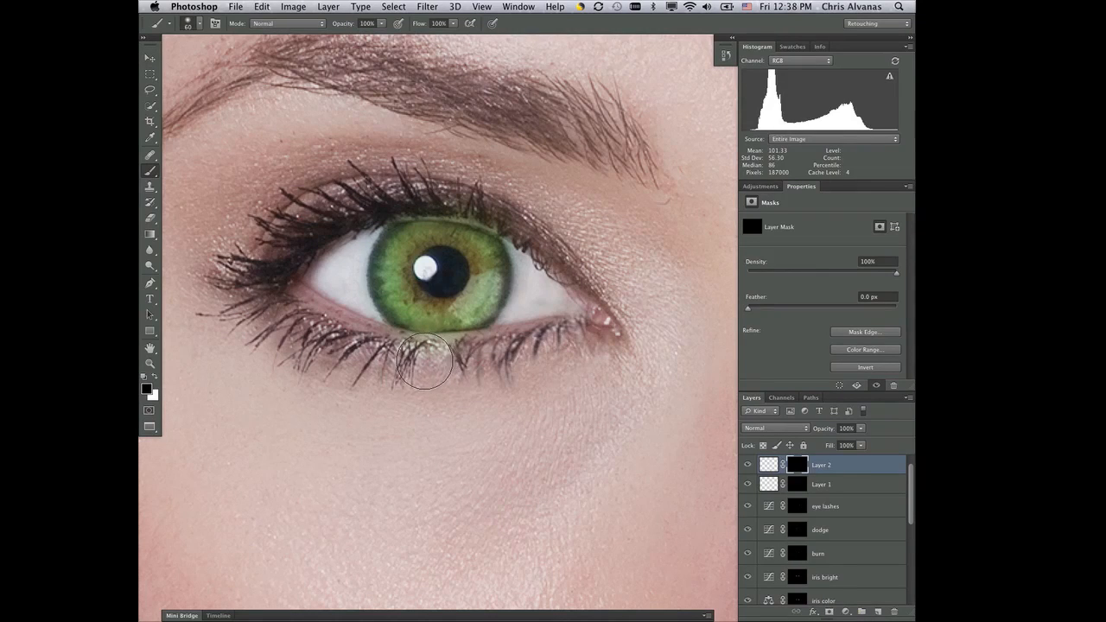
pyautogui.press('[')
pyautogui.press('[')
pyautogui.press('x')
pyautogui.moveTo(422, 361)
pyautogui.mouseDown()
pyautogui.moveTo(434, 344)
pyautogui.moveTo(414, 380)
pyautogui.moveTo(487, 355)
pyautogui.mouseUp()
# Step: Reveal the individual lash strands and tips below the iris by painting white on the mask with a 10 px brush
pyautogui.press('[')
pyautogui.press('[')
pyautogui.press('[')
pyautogui.moveTo(398, 355); pyautogui.dragTo(390, 389)
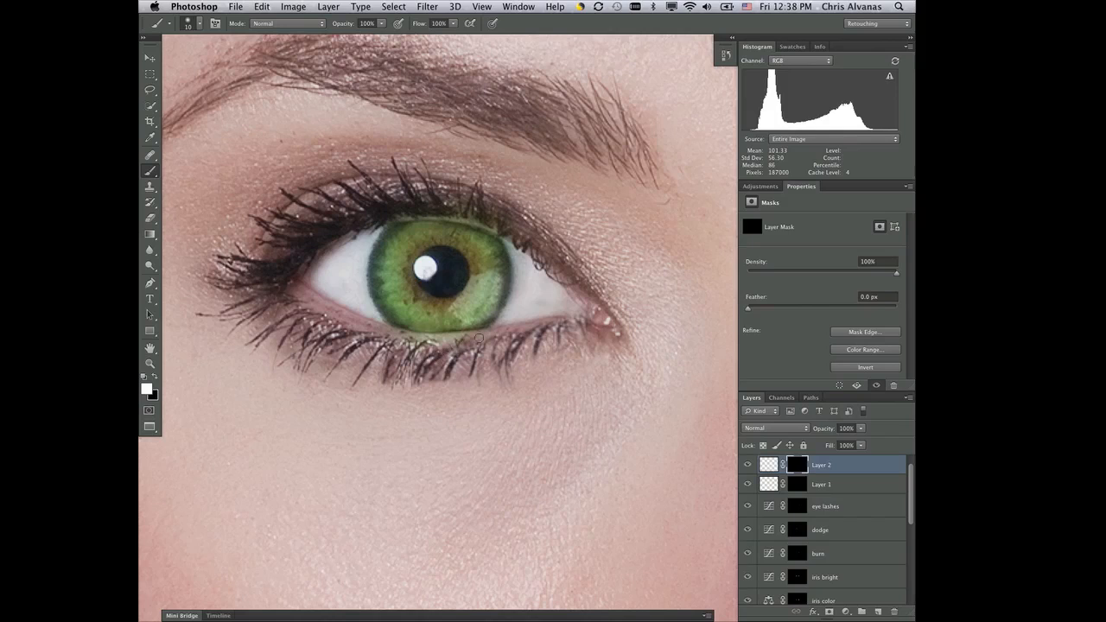
pyautogui.moveTo(418, 385)
pyautogui.mouseDown()
pyautogui.moveTo(405, 397)
pyautogui.moveTo(415, 398)
pyautogui.moveTo(382, 398)
pyautogui.moveTo(468, 397)
pyautogui.moveTo(419, 403)
pyautogui.mouseUp()
pyautogui.moveTo(410, 394)
pyautogui.mouseDown()
pyautogui.moveTo(405, 405)
pyautogui.moveTo(360, 404)
pyautogui.mouseUp()
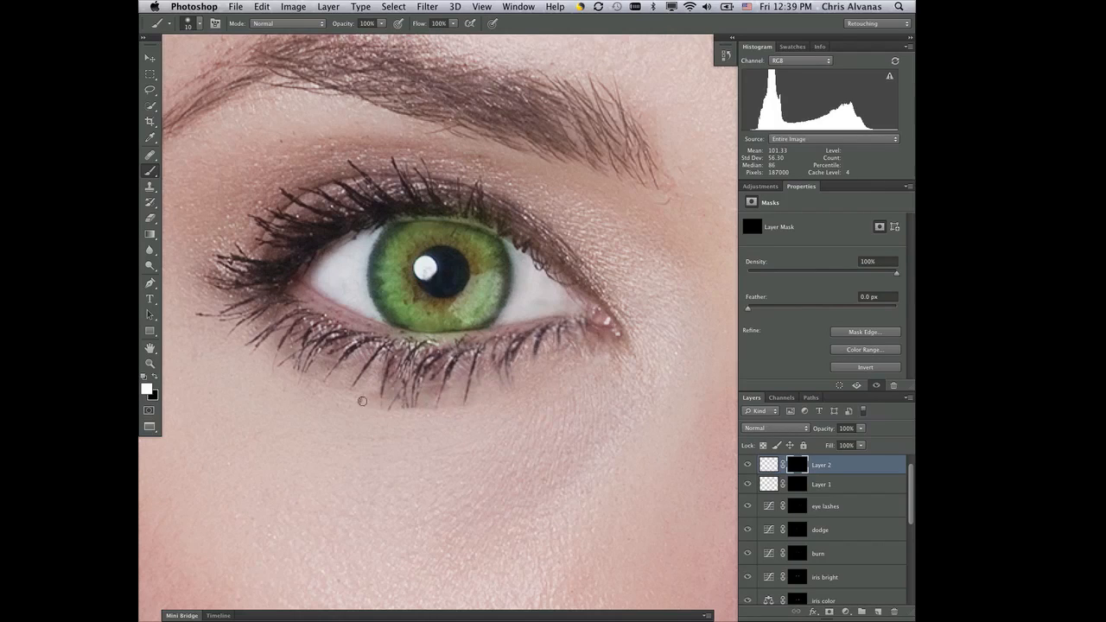
pyautogui.moveTo(387, 350); pyautogui.dragTo(363, 396)
# Step: Paint black on the mask around the revealed lashes, reducing the brush to 55% opacity and 51% flow to blend their edges
pyautogui.press('x')
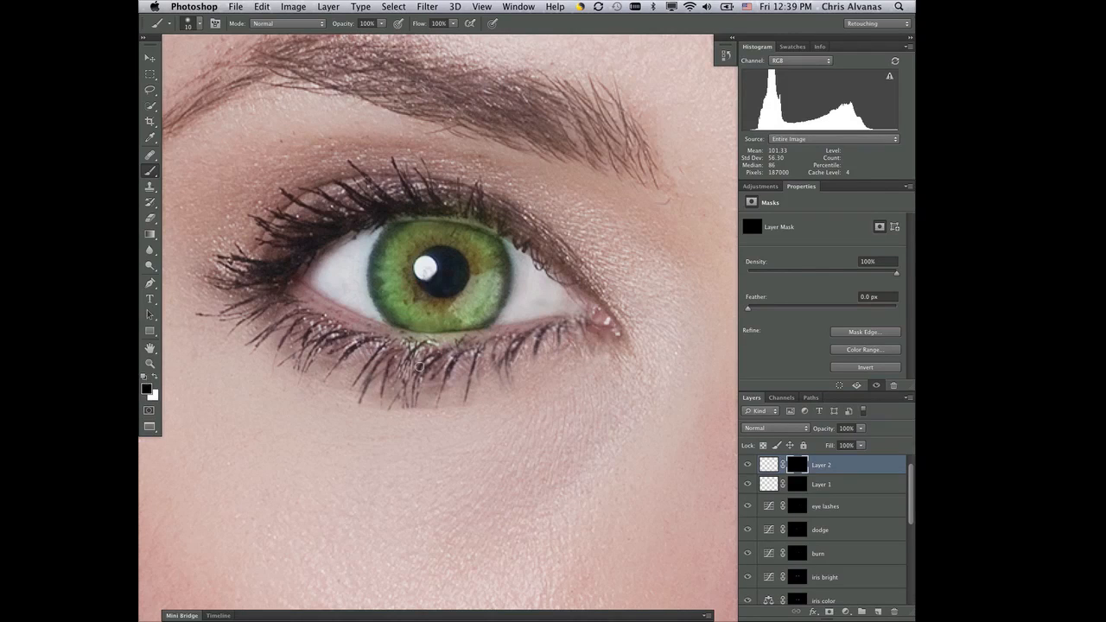
pyautogui.moveTo(372, 399)
pyautogui.mouseDown()
pyautogui.moveTo(387, 364)
pyautogui.moveTo(398, 384)
pyautogui.moveTo(394, 369)
pyautogui.moveTo(389, 401)
pyautogui.moveTo(394, 365)
pyautogui.moveTo(388, 392)
pyautogui.mouseUp()
pyautogui.click(381, 24)
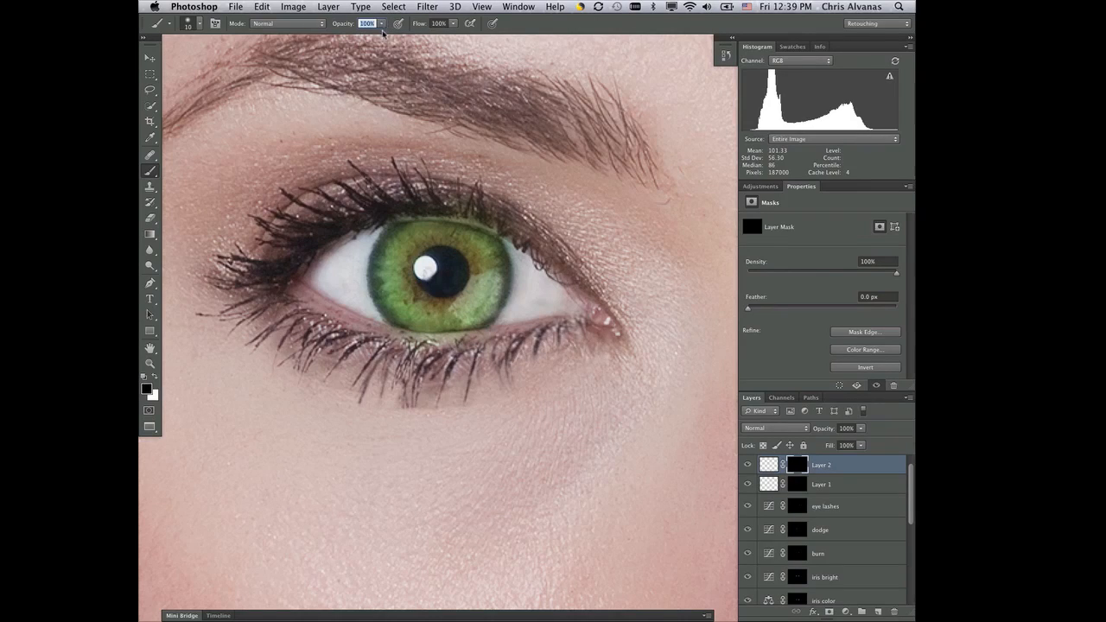
pyautogui.click(381, 24)
pyautogui.moveTo(383, 35); pyautogui.dragTo(362, 35)
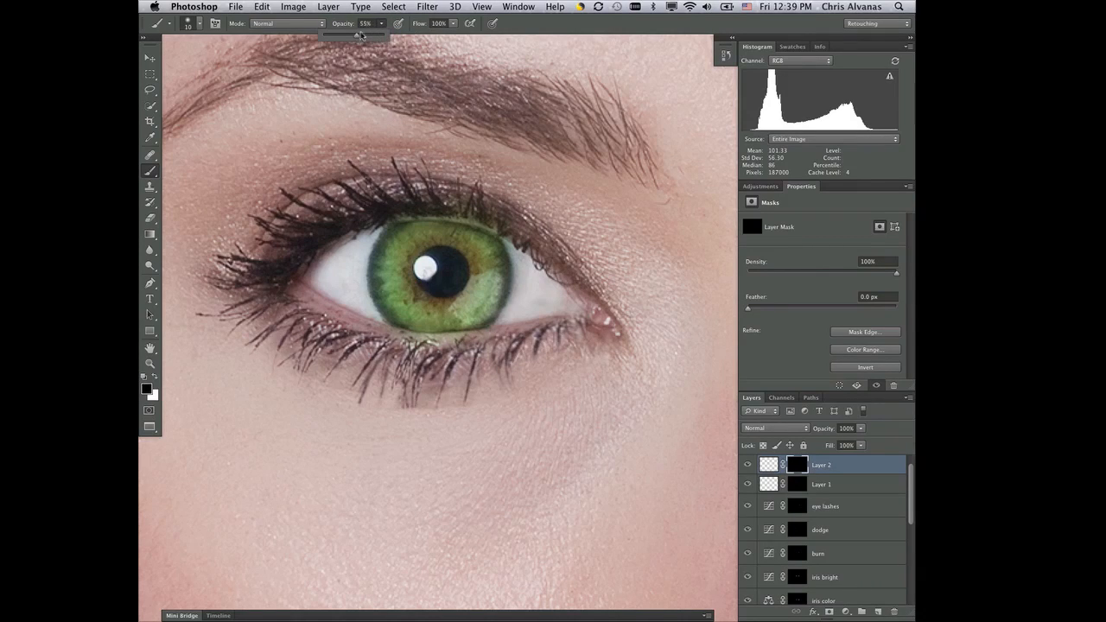
pyautogui.click(453, 23)
pyautogui.moveTo(455, 35); pyautogui.dragTo(434, 35)
pyautogui.click(455, 381)
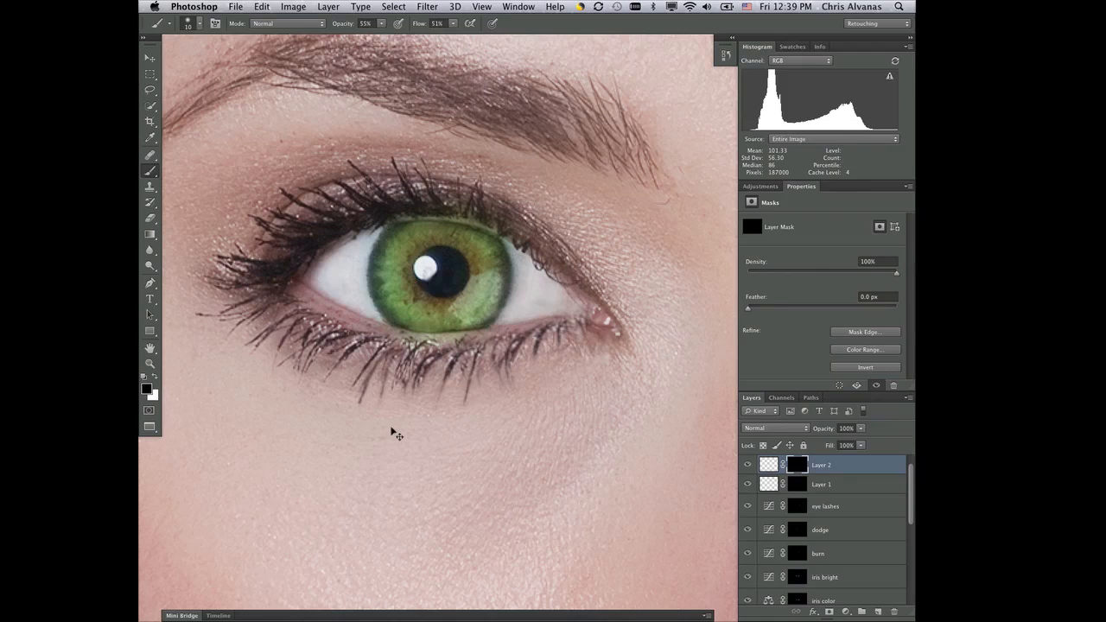
# Step: Zoom out to the whole portrait to check how the filled-in lashes look
pyautogui.press('super+minus')
pyautogui.press('super+minus')
pyautogui.press('super+minus')
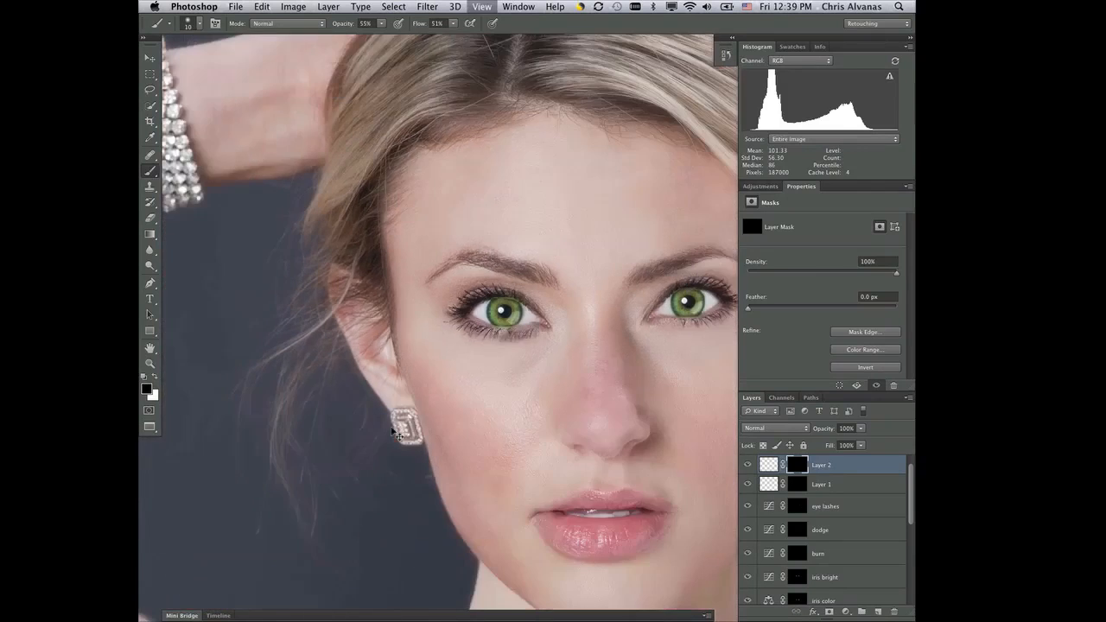
pyautogui.press('super+minus')
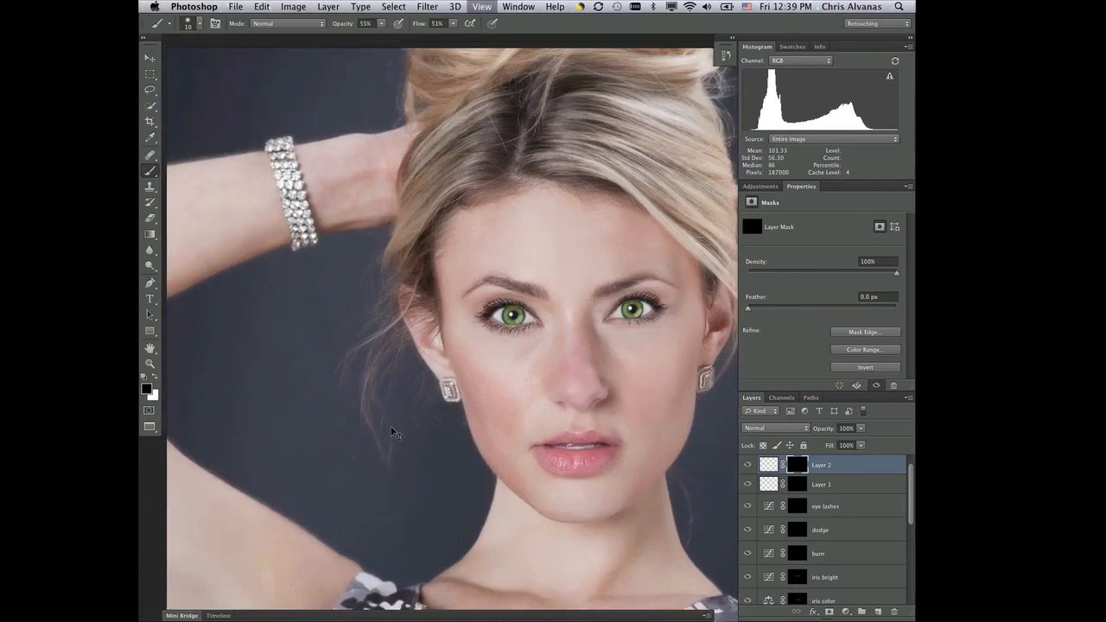
pyautogui.press('super+minus')
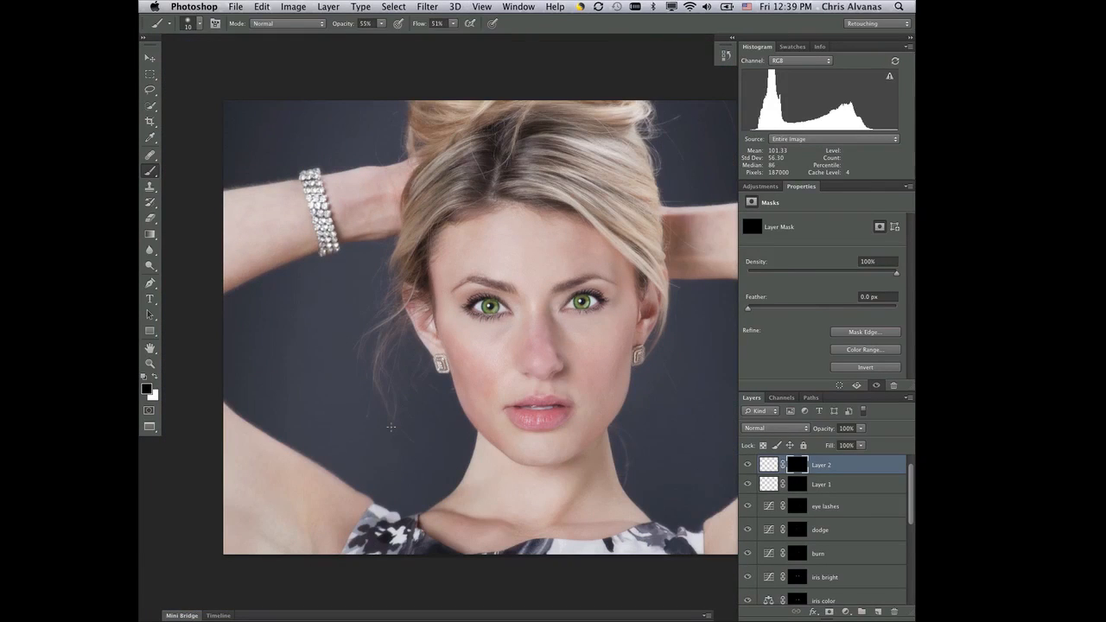